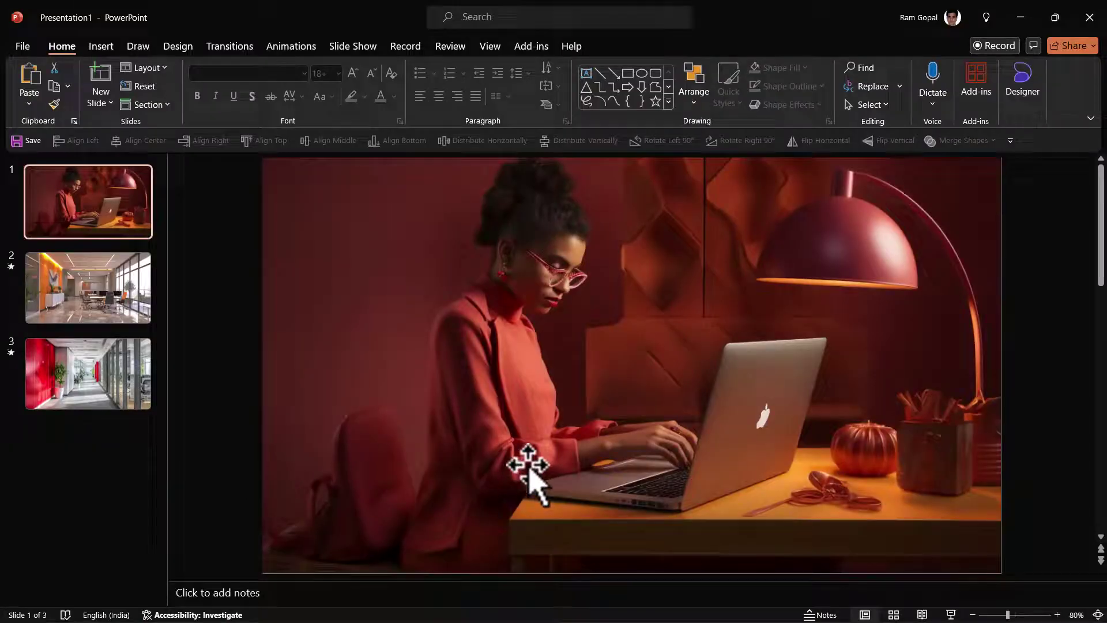
- Look over slides 2 and 3, return to slide 1 and pick the Arrow: Pentagon shape
{"action": "left_click", "coordinate": [113, 298]}
{"action": "left_click", "coordinate": [131, 401]}
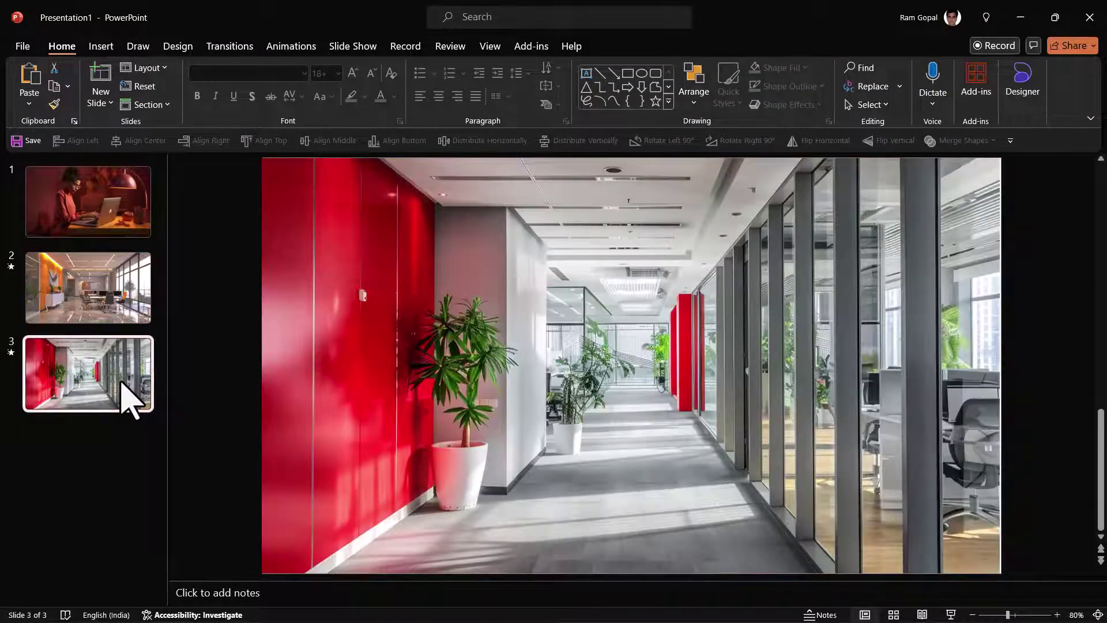
{"action": "key", "text": "Home"}
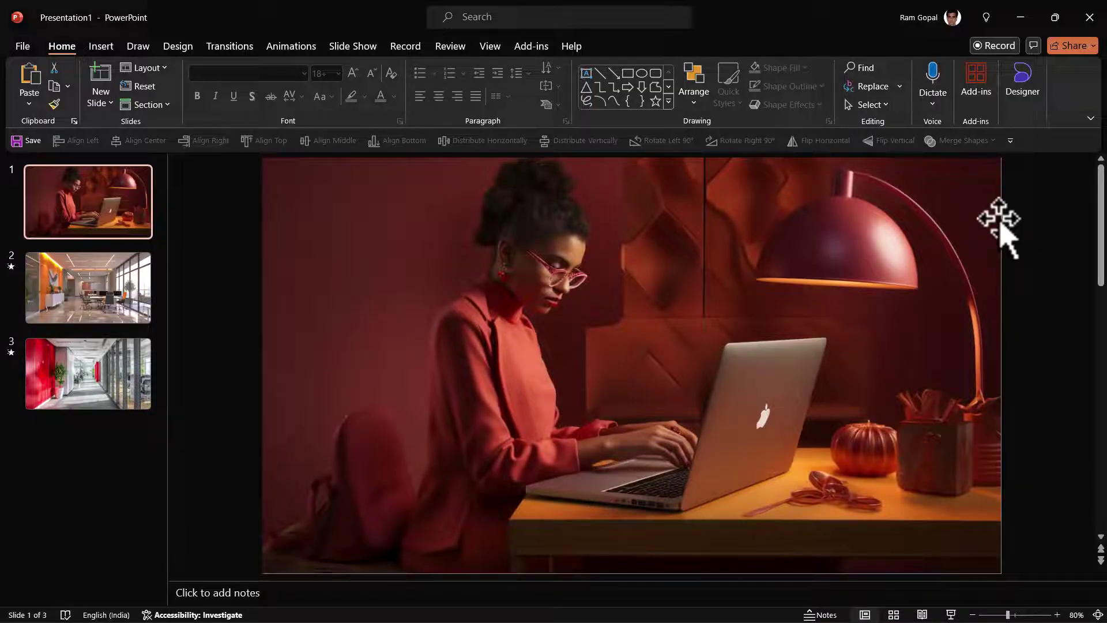
{"action": "left_click", "coordinate": [668, 104]}
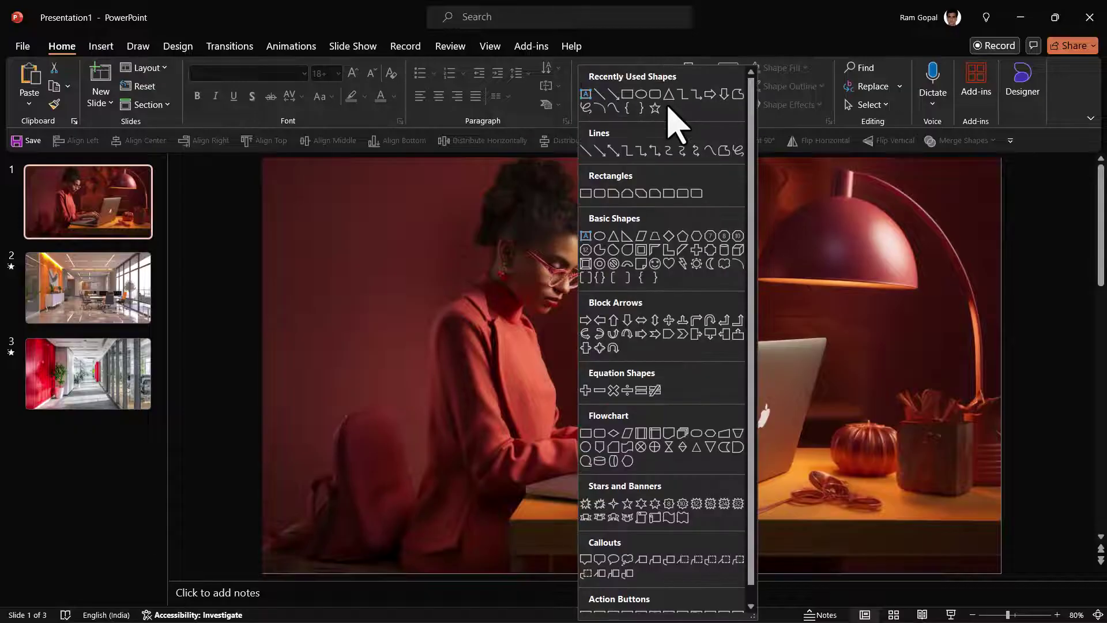
{"action": "left_click", "coordinate": [669, 338]}
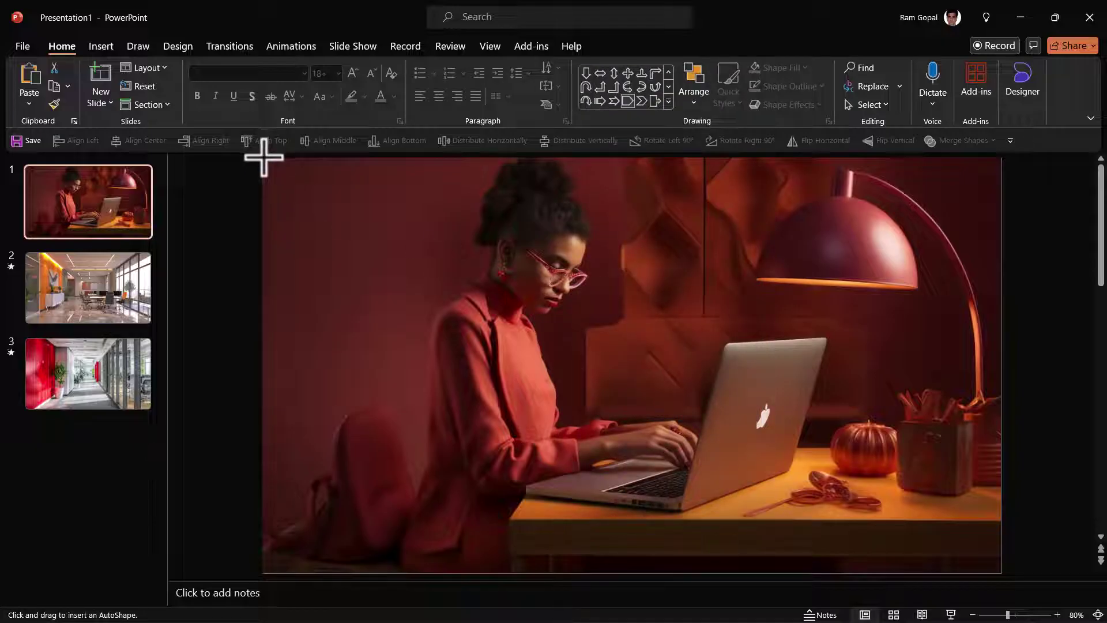
- Draw a 19.09 × 25.22 cm pentagon arrow, deepen its point, flip it left and move it to the right edge
{"action": "left_click_drag", "start_coordinate": [263, 157], "coordinate": [812, 574]}
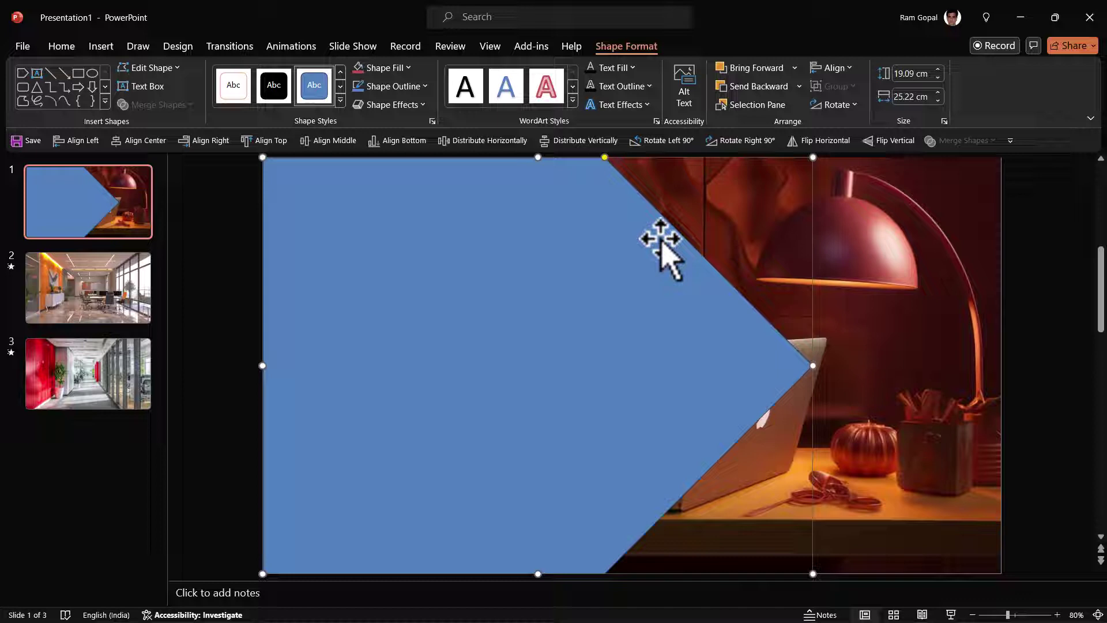
{"action": "left_click_drag", "start_coordinate": [605, 158], "coordinate": [685, 173]}
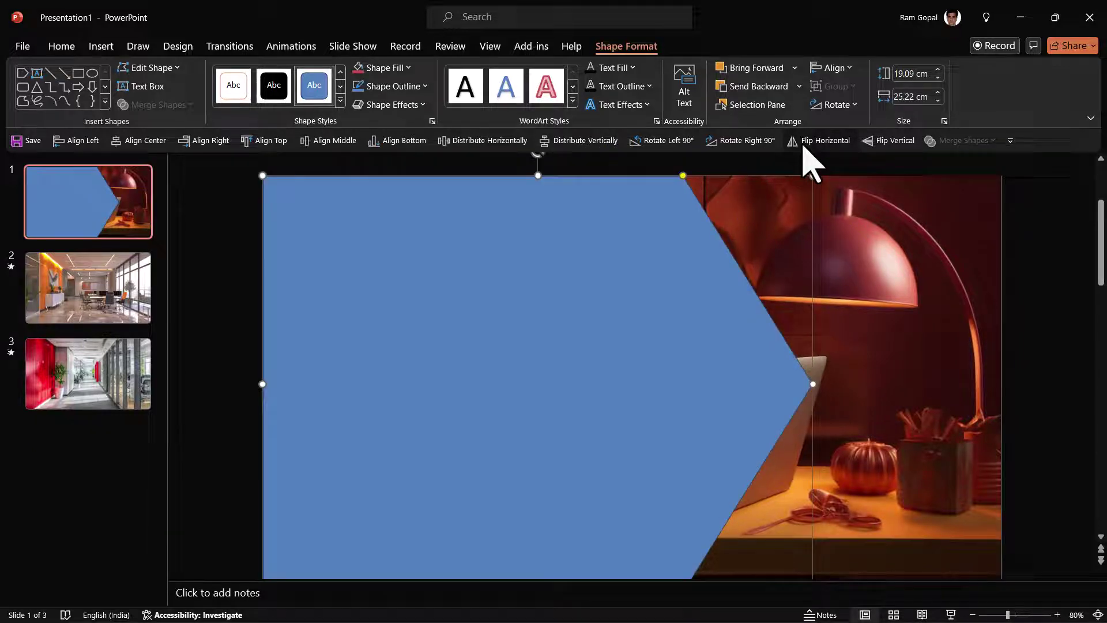
{"action": "left_click", "coordinate": [798, 142]}
{"action": "left_click_drag", "start_coordinate": [548, 354], "coordinate": [838, 348]}
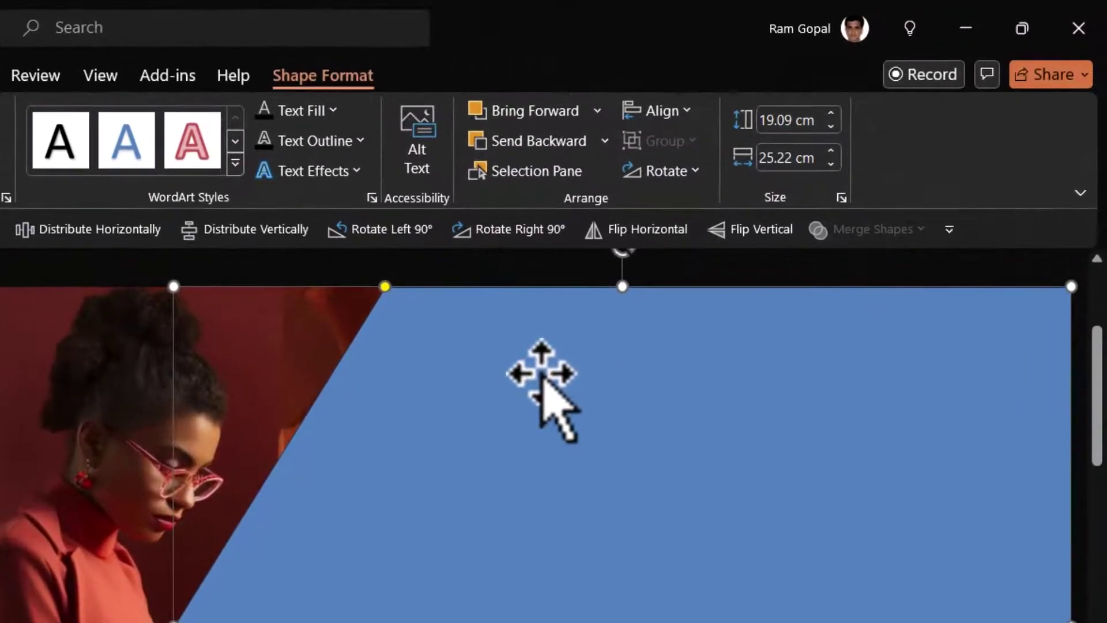
{"action": "left_click_drag", "start_coordinate": [590, 345], "coordinate": [587, 378]}
{"action": "scroll", "coordinate": [587, 378], "scroll_direction": "down", "scroll_amount": 1}
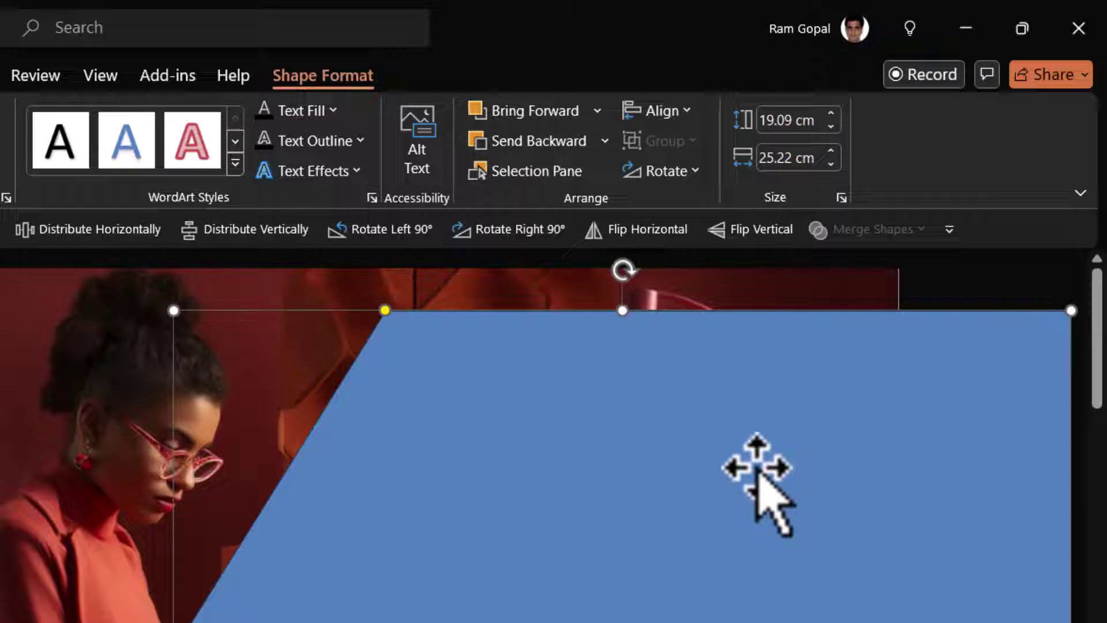
{"action": "scroll", "coordinate": [759, 476], "scroll_direction": "down", "scroll_amount": 1}
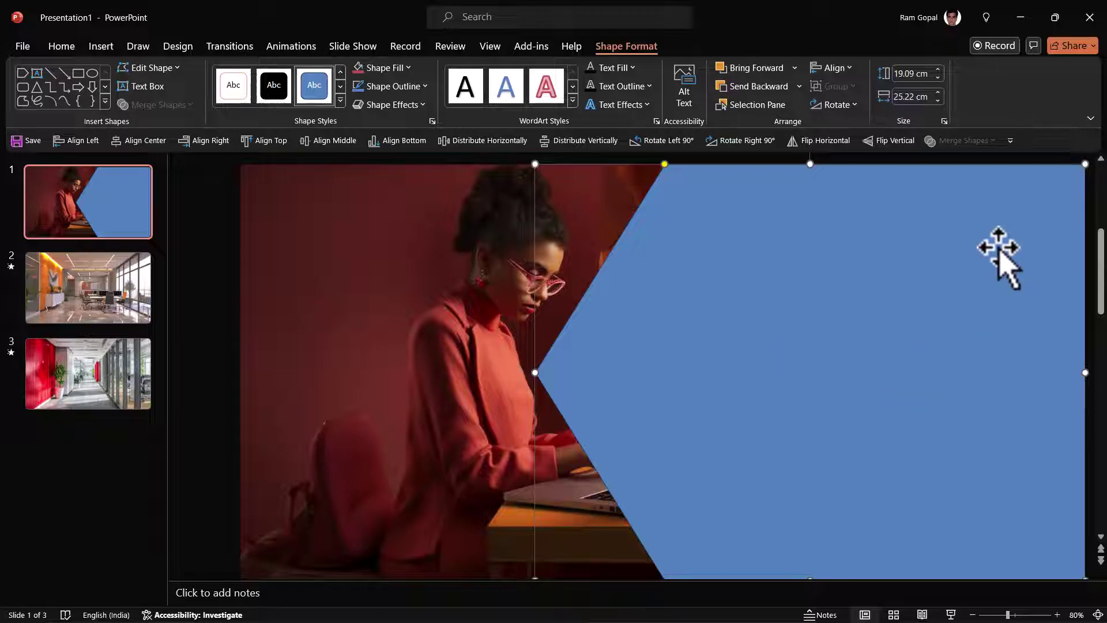
- Duplicate slide 1 and make an offset copy of the blue shape on the new slide
{"action": "right_click", "coordinate": [103, 201]}
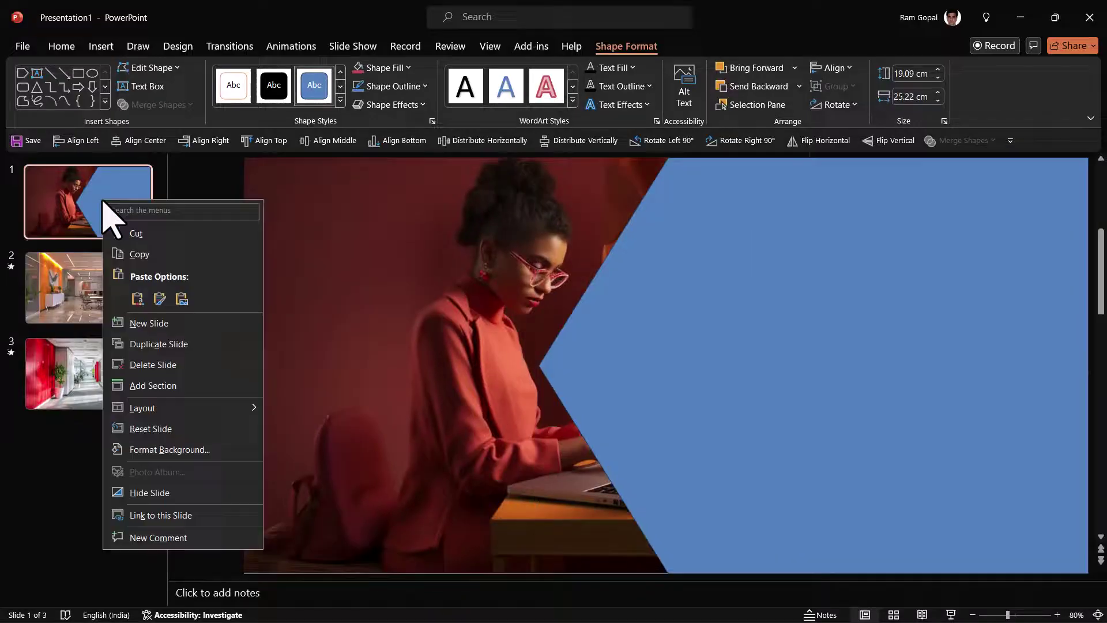
{"action": "left_click", "coordinate": [159, 344]}
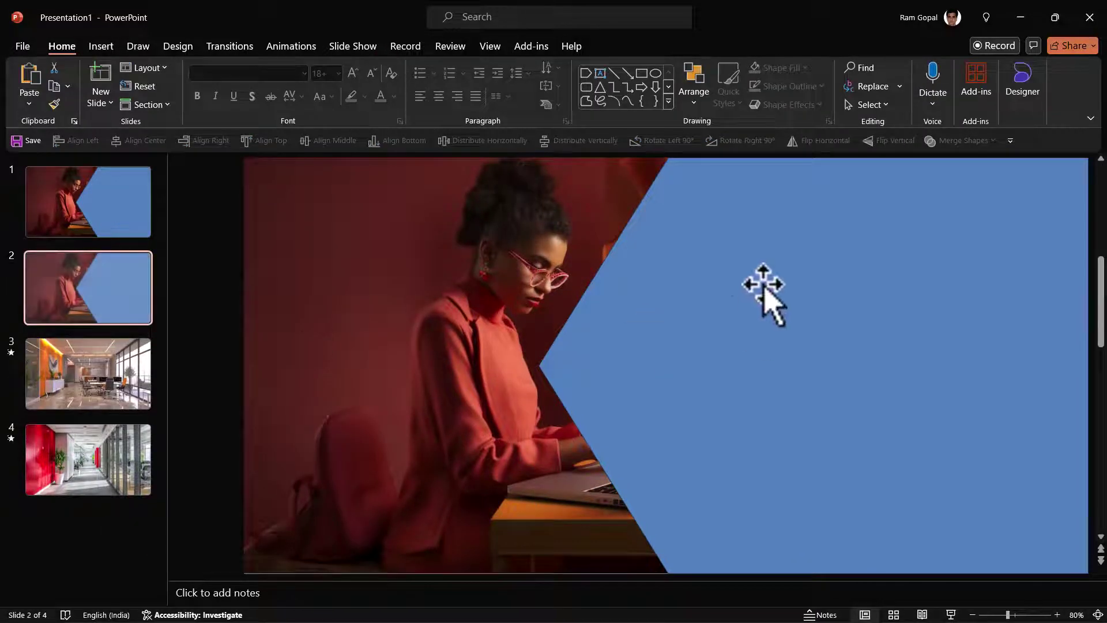
{"action": "left_click", "coordinate": [732, 263]}
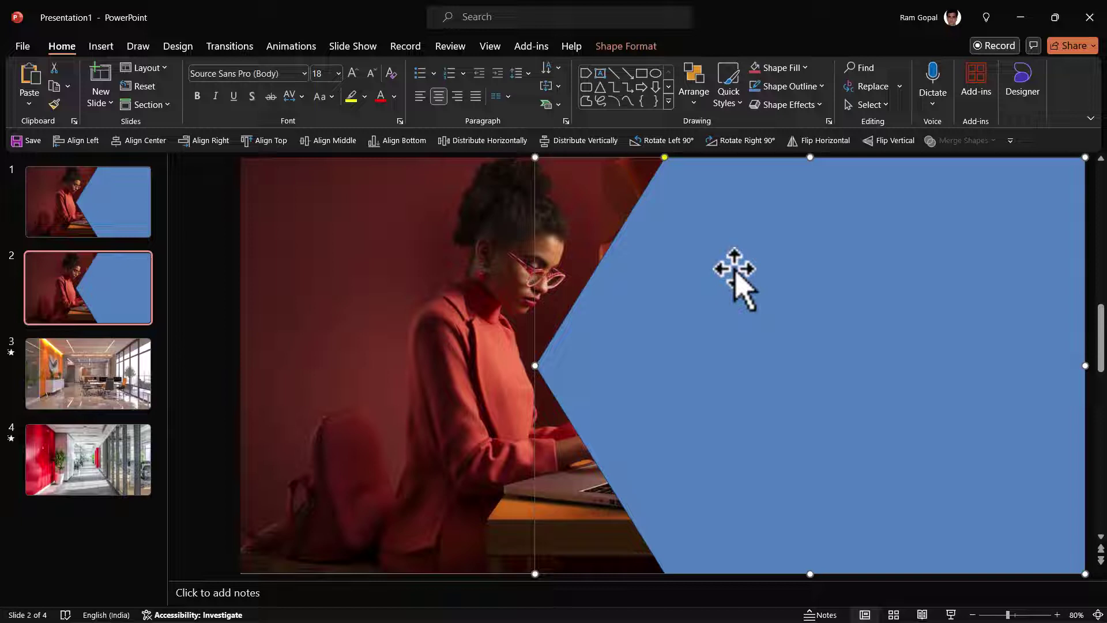
{"action": "mouse_move", "coordinate": [731, 273]}
{"action": "left_mouse_down"}
{"action": "mouse_move", "coordinate": [704, 290]}
{"action": "mouse_move", "coordinate": [743, 290]}
{"action": "left_mouse_up"}
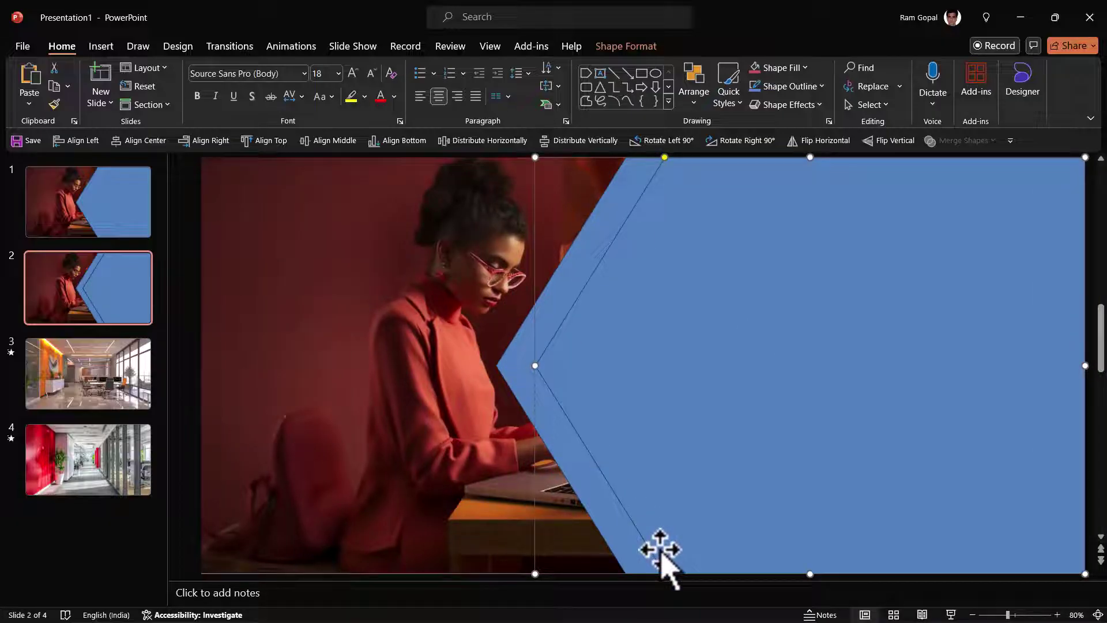
- Subtract the inner chevron from the outer one to leave a thin strip, and nudge it left
{"action": "left_click", "coordinate": [566, 286]}
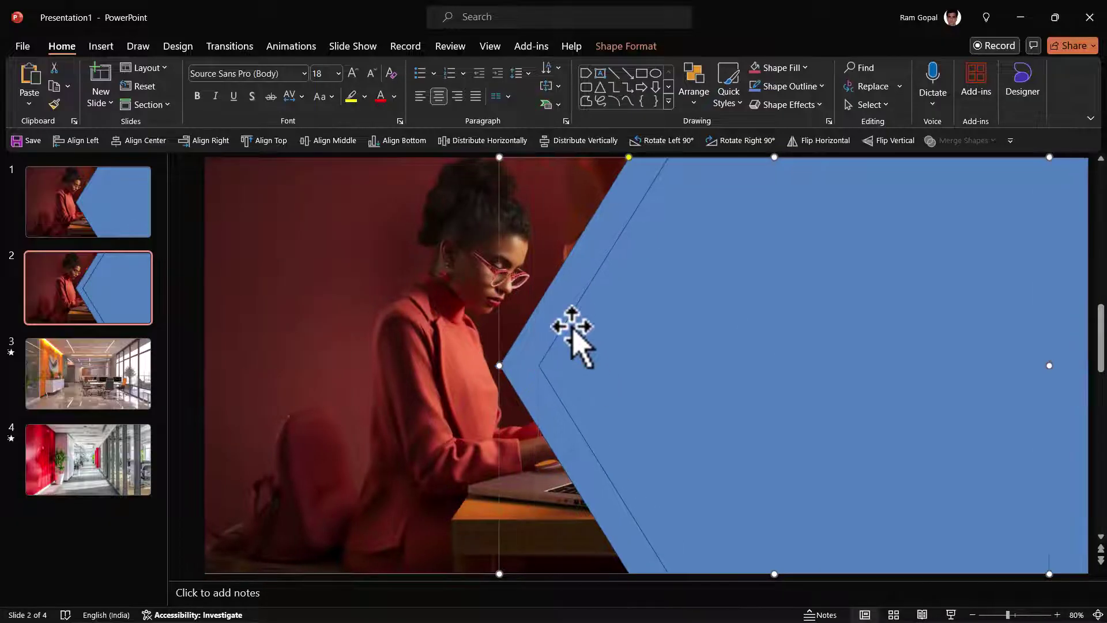
{"action": "left_click", "coordinate": [657, 300], "text": "shift"}
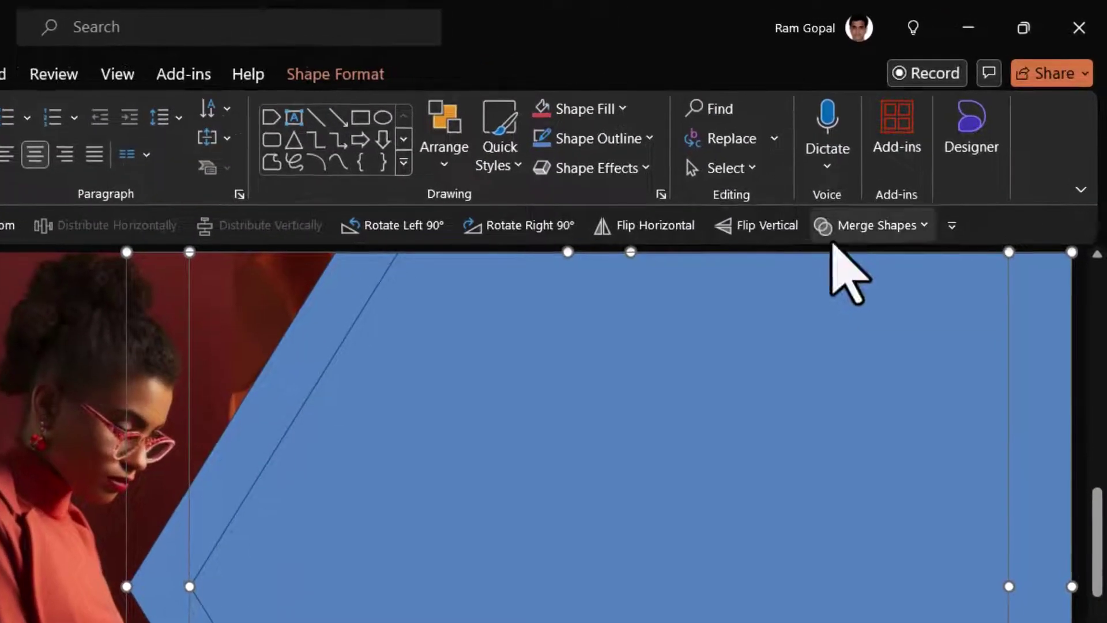
{"action": "left_click", "coordinate": [842, 228]}
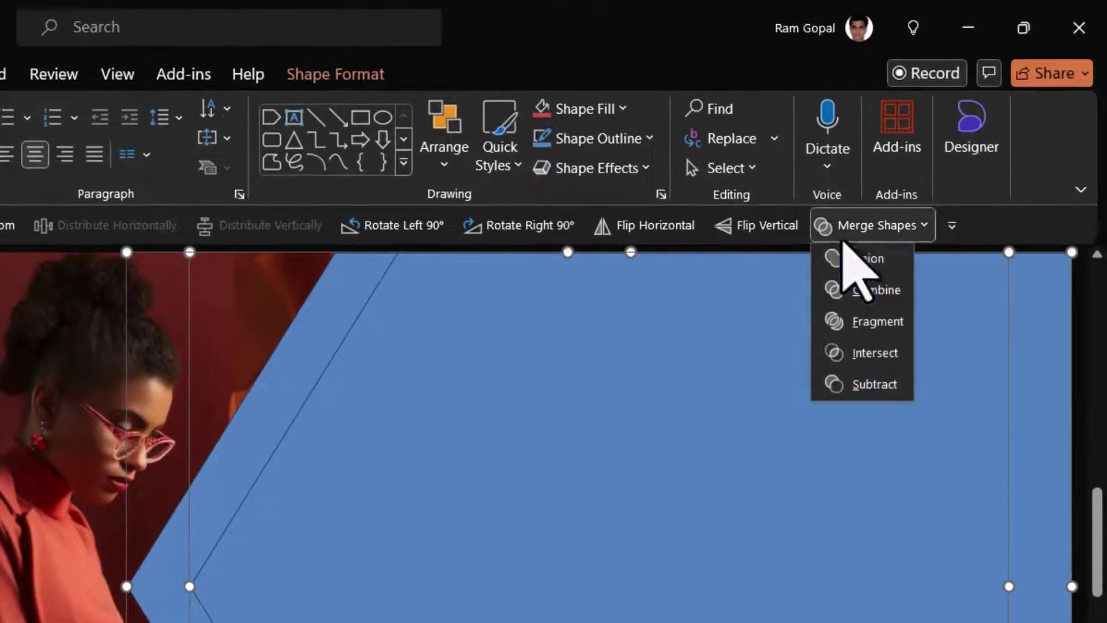
{"action": "left_click", "coordinate": [322, 70]}
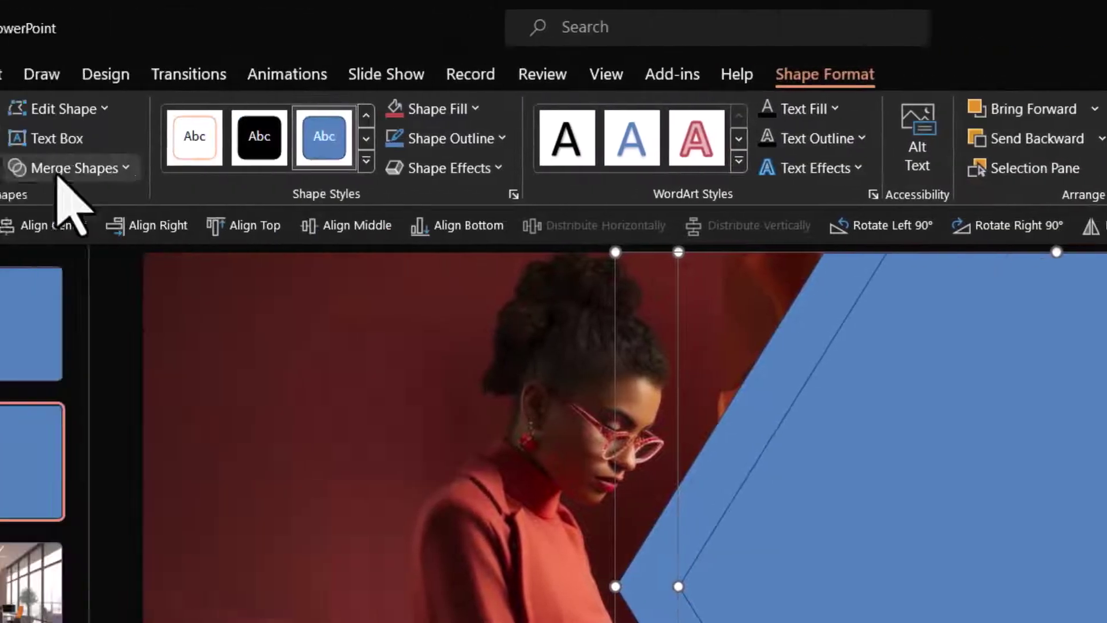
{"action": "left_click", "coordinate": [64, 170]}
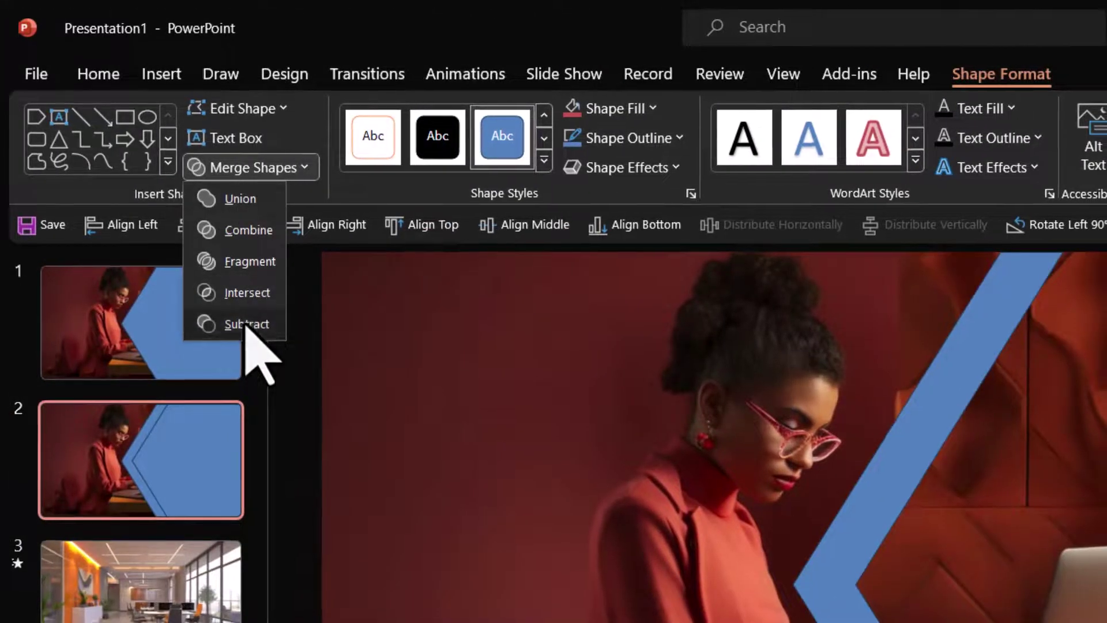
{"action": "left_click", "coordinate": [246, 324]}
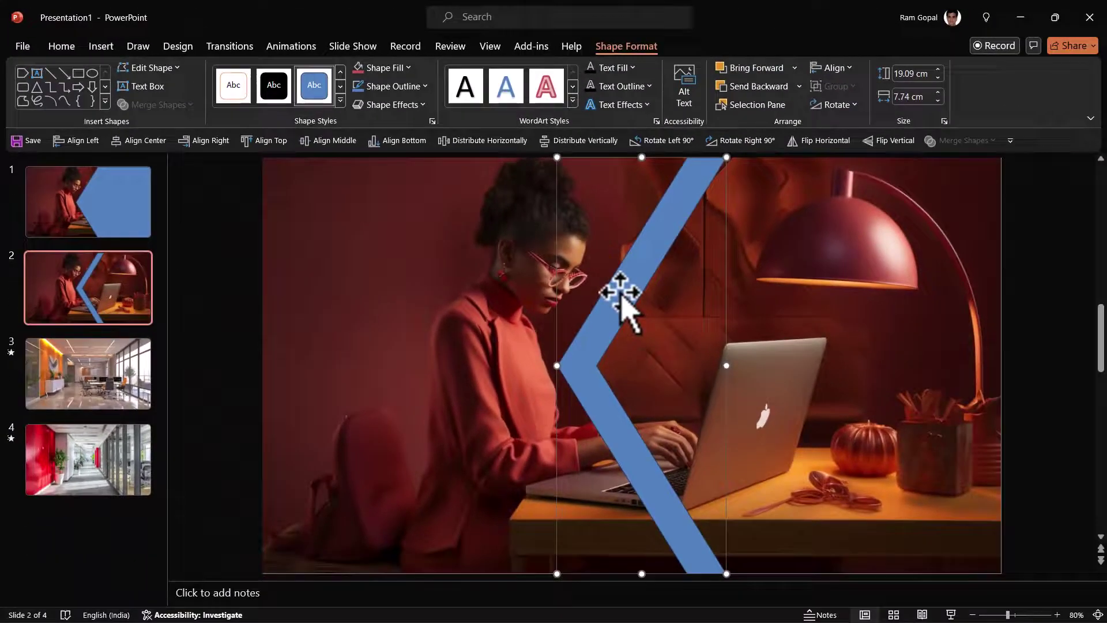
{"action": "left_click_drag", "start_coordinate": [620, 294], "coordinate": [666, 263]}
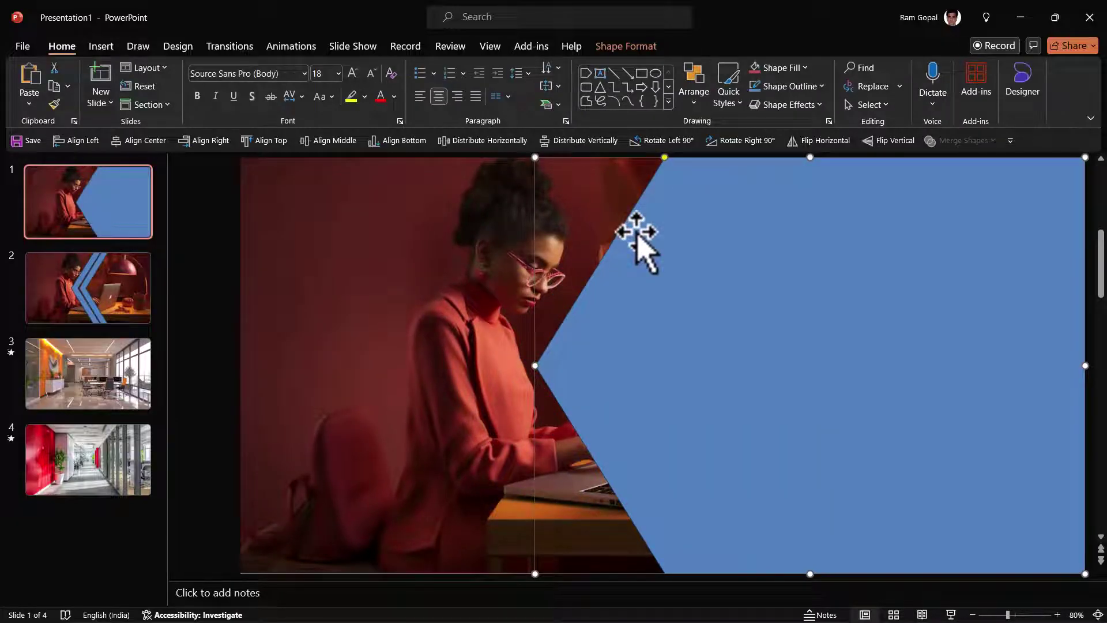
- Move the blue shape from slide 1 onto slide 2, beside the chevron strip
{"action": "key", "text": "Delete"}
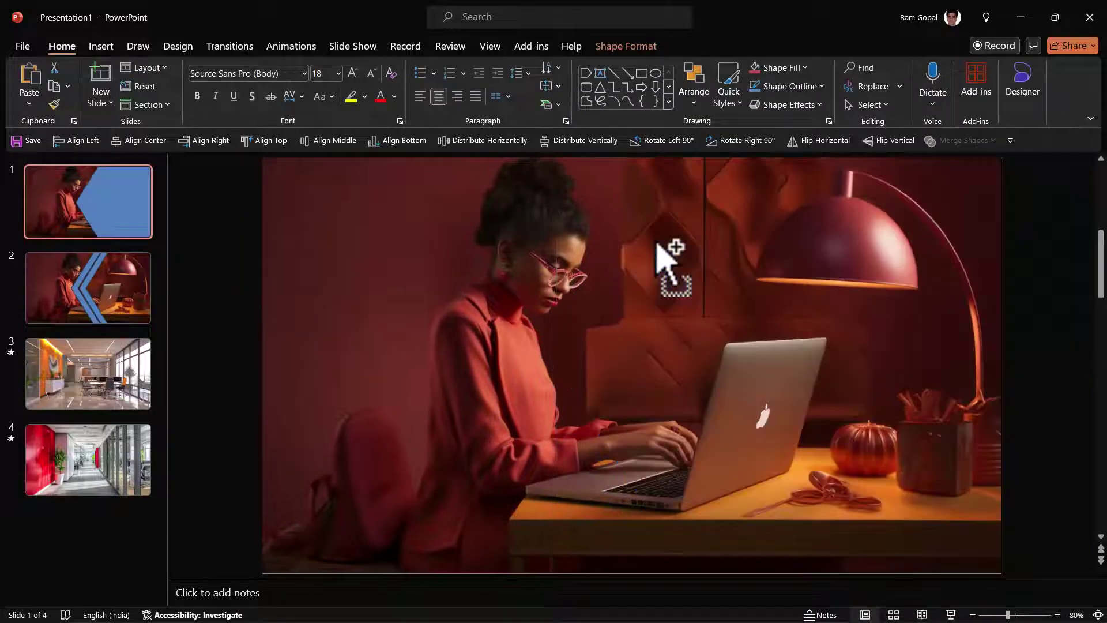
{"action": "left_click", "coordinate": [116, 302]}
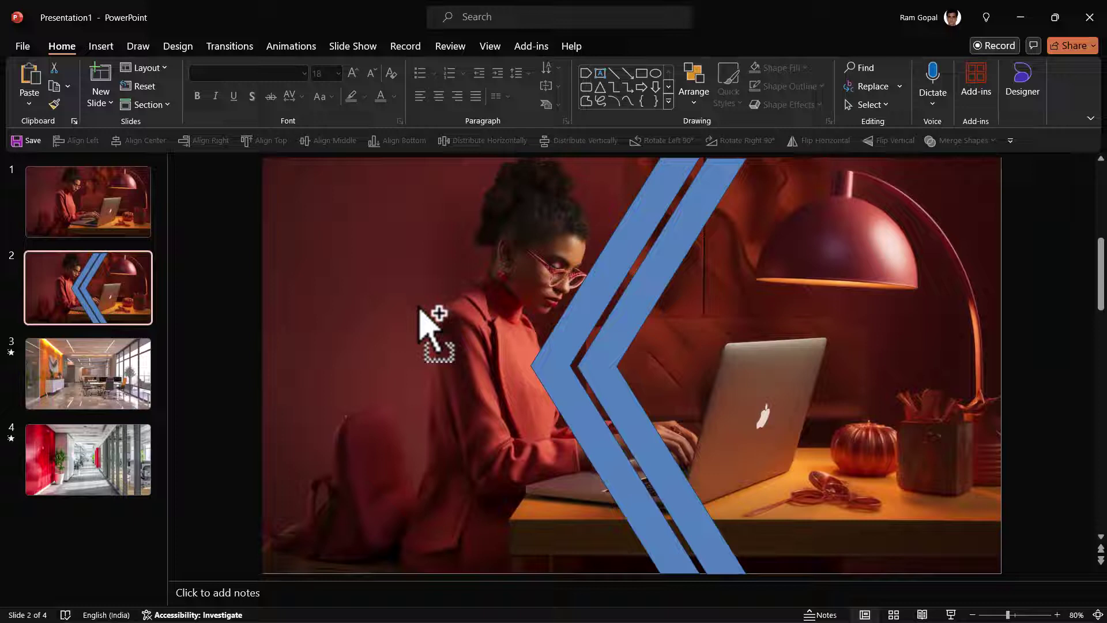
{"action": "key", "text": "ctrl+v"}
{"action": "left_click_drag", "start_coordinate": [680, 283], "coordinate": [689, 281]}
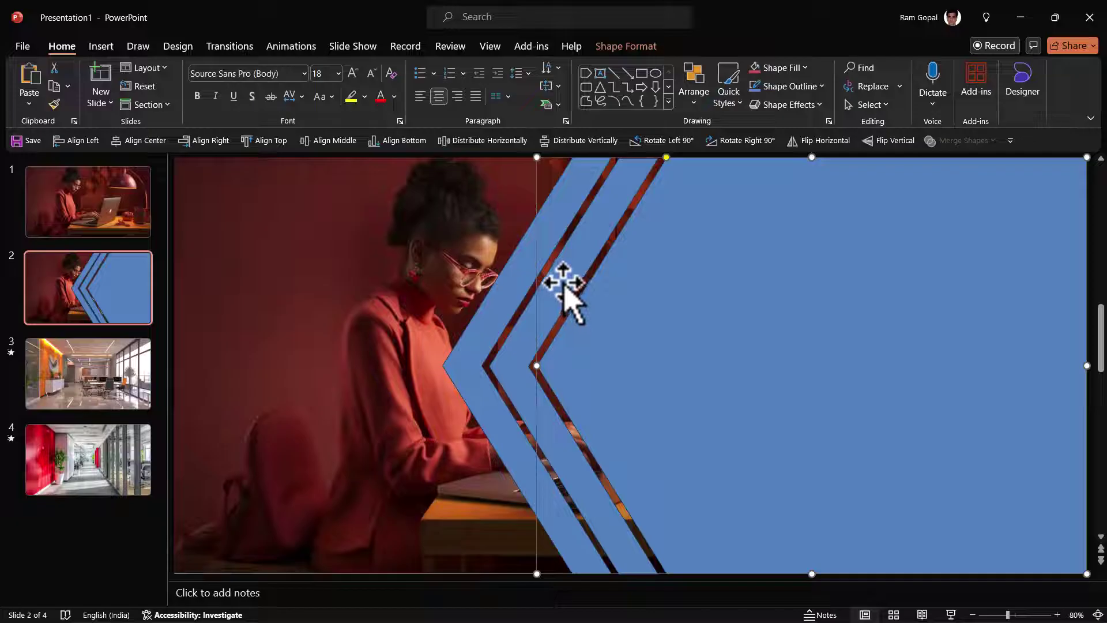
- Remove the outlines from all the chevron shapes
{"action": "key", "text": "ctrl+a"}
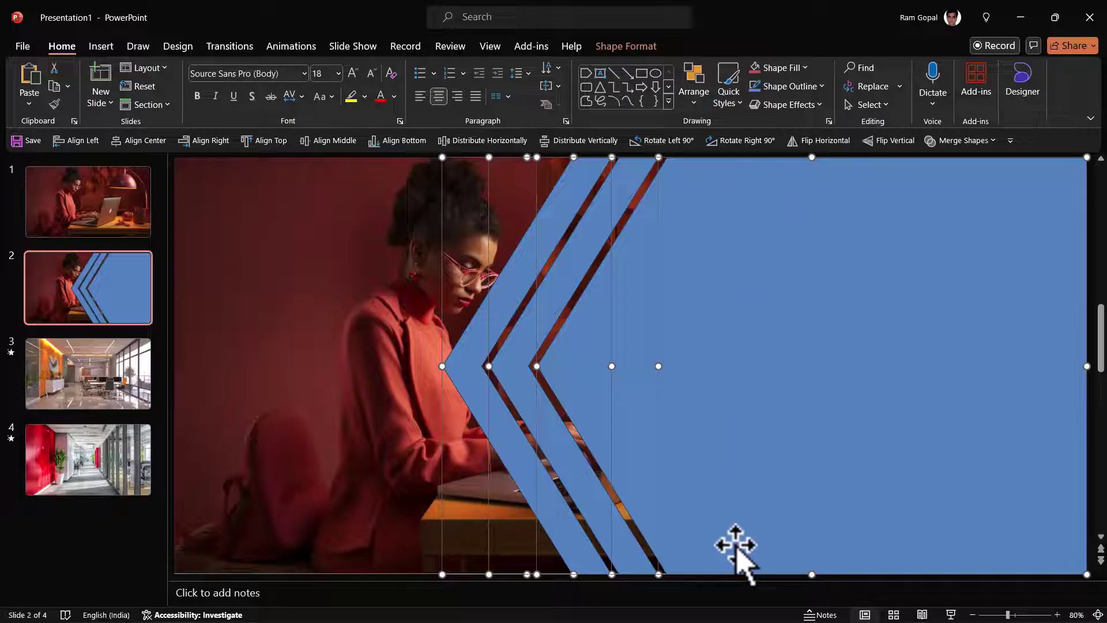
{"action": "left_click", "coordinate": [789, 87]}
{"action": "left_click", "coordinate": [806, 273]}
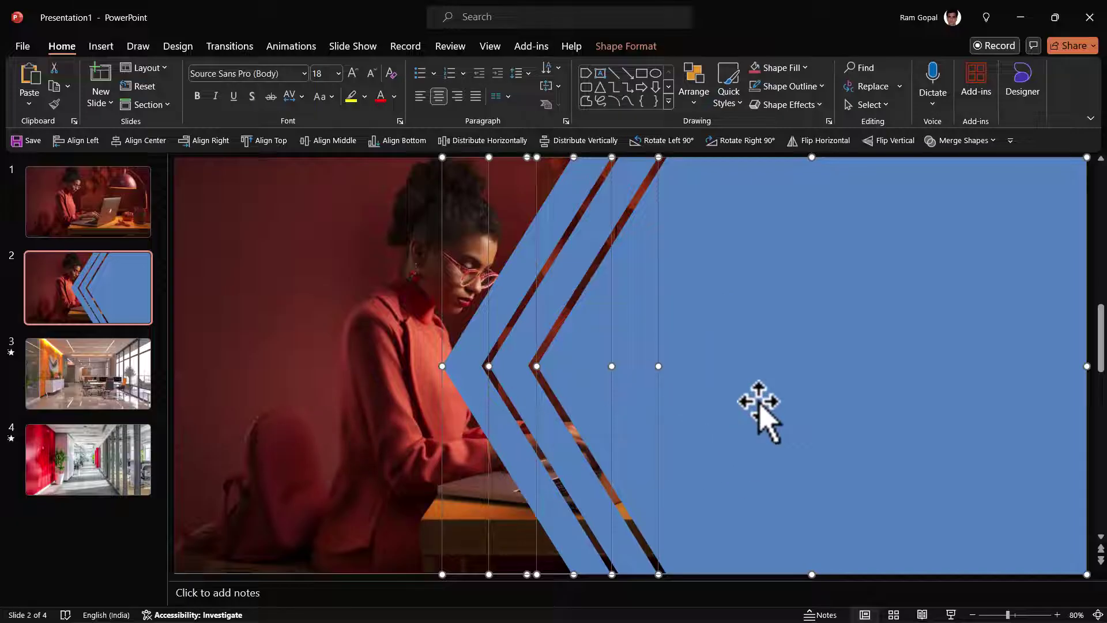
- Fill the outer chevron strip with orange-brown sampled from the photo with the Eyedropper
{"action": "left_click", "coordinate": [334, 229]}
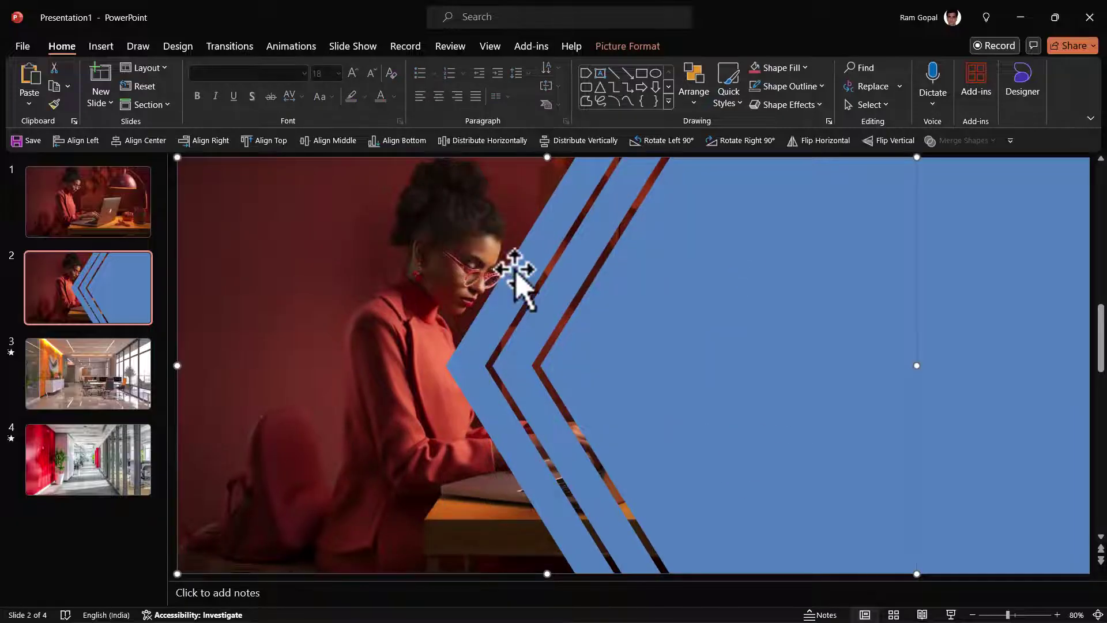
{"action": "left_click", "coordinate": [514, 269]}
{"action": "left_click", "coordinate": [784, 68]}
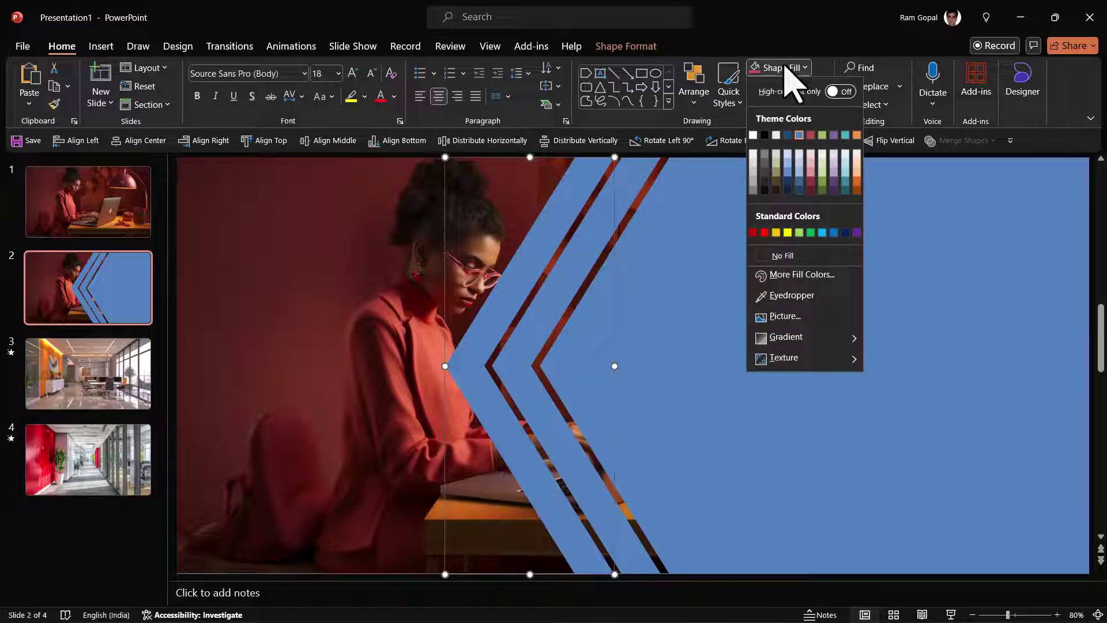
{"action": "left_click", "coordinate": [788, 303]}
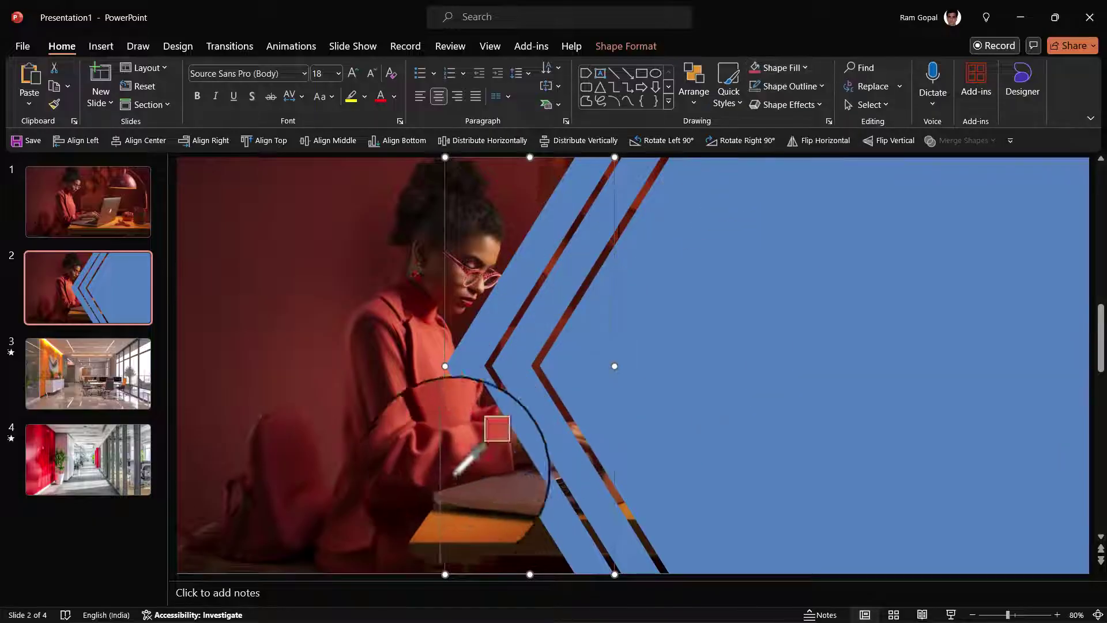
{"action": "left_click", "coordinate": [450, 509]}
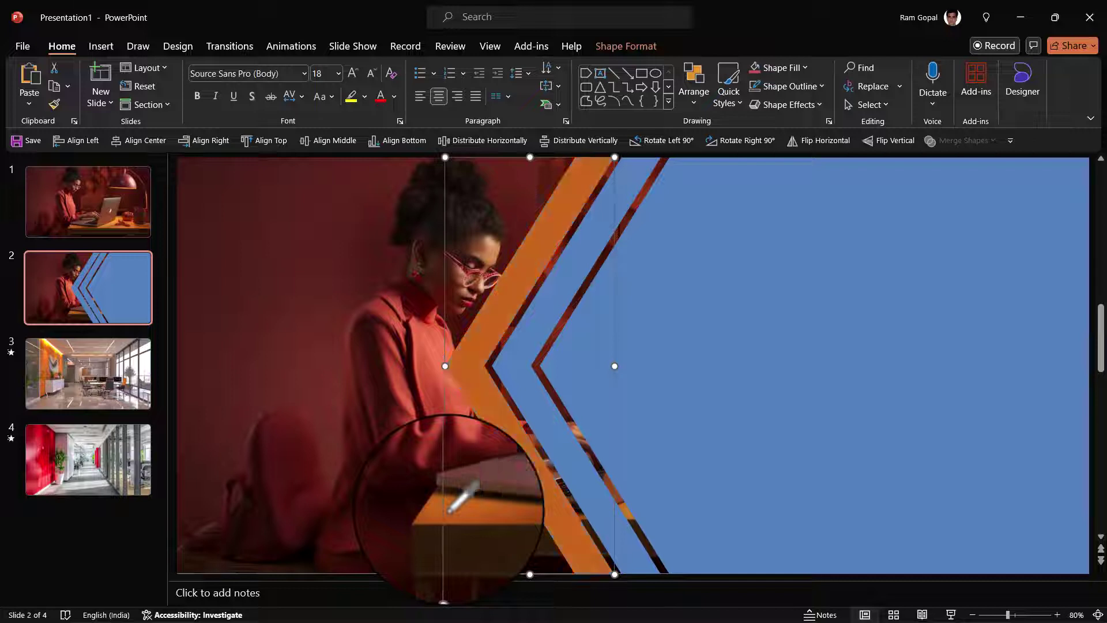
- Sample coral for the inner chevron and dark maroon from the photo for the large panel
{"action": "left_click", "coordinate": [574, 282]}
{"action": "left_click", "coordinate": [780, 67]}
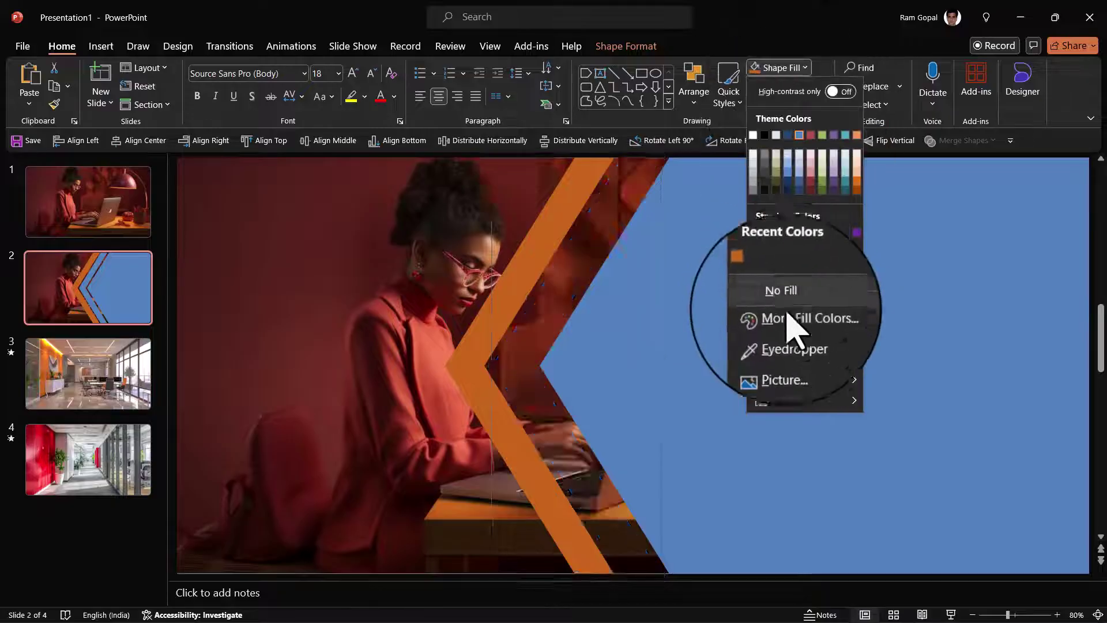
{"action": "left_click", "coordinate": [795, 346]}
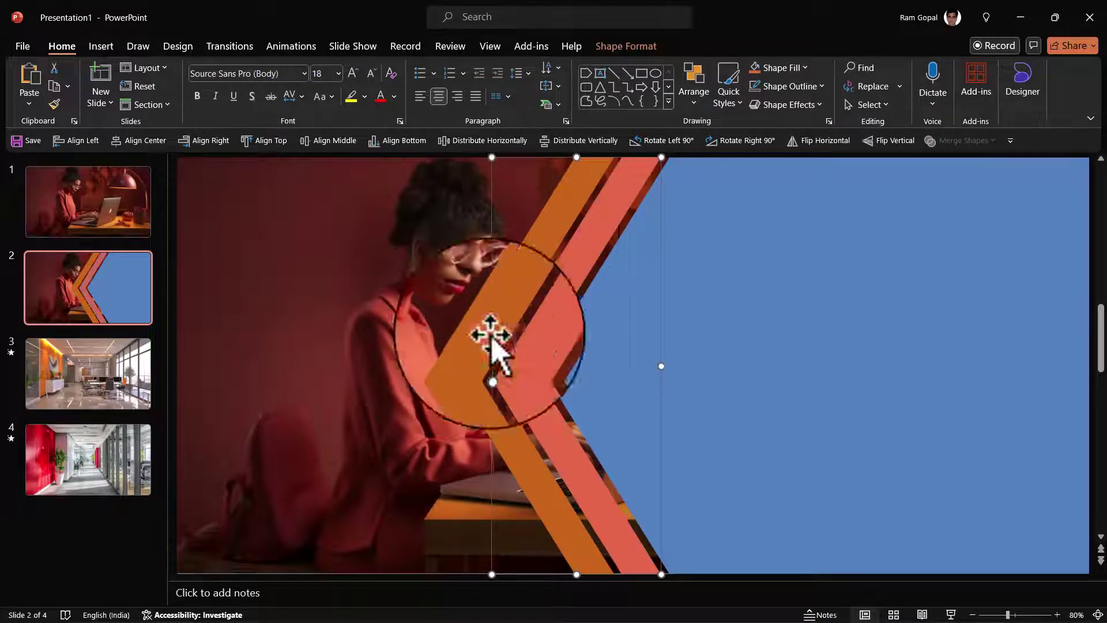
{"action": "left_click", "coordinate": [756, 308]}
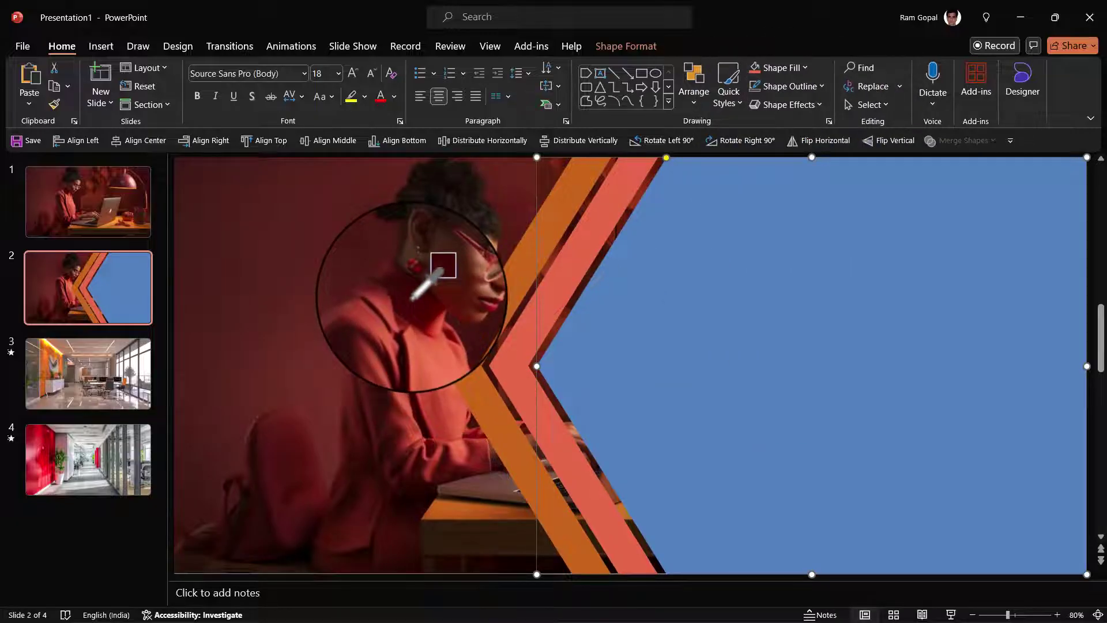
{"action": "left_click", "coordinate": [411, 298]}
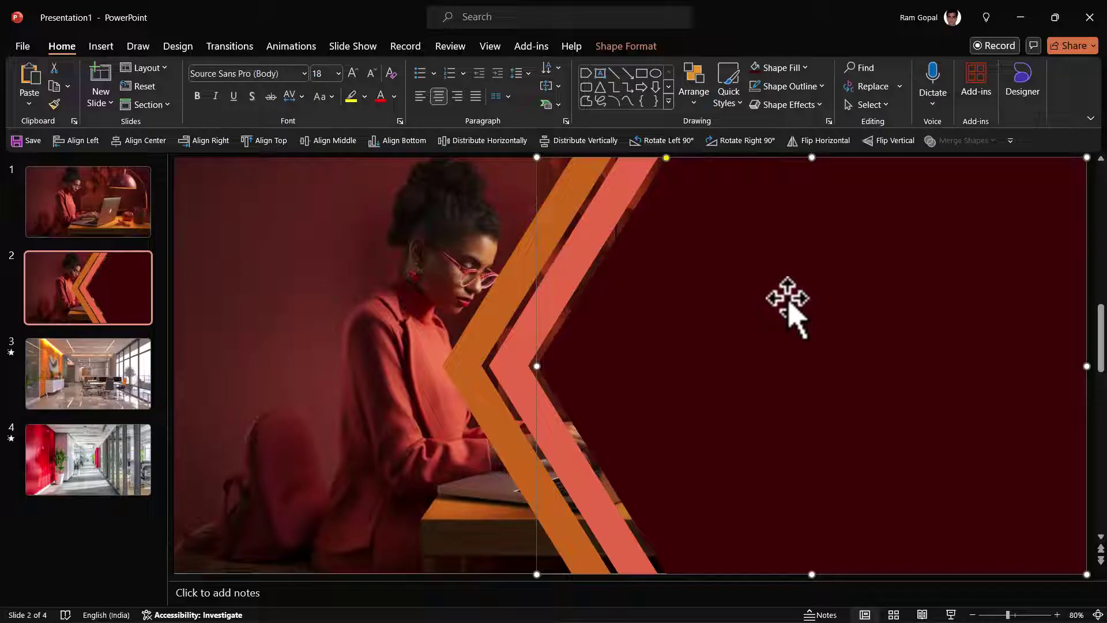
{"action": "key", "text": "Escape"}
- Paste the Subtitle Text heading and body text onto the maroon panel and preview the slideshow
{"action": "key", "text": "ctrl+v"}
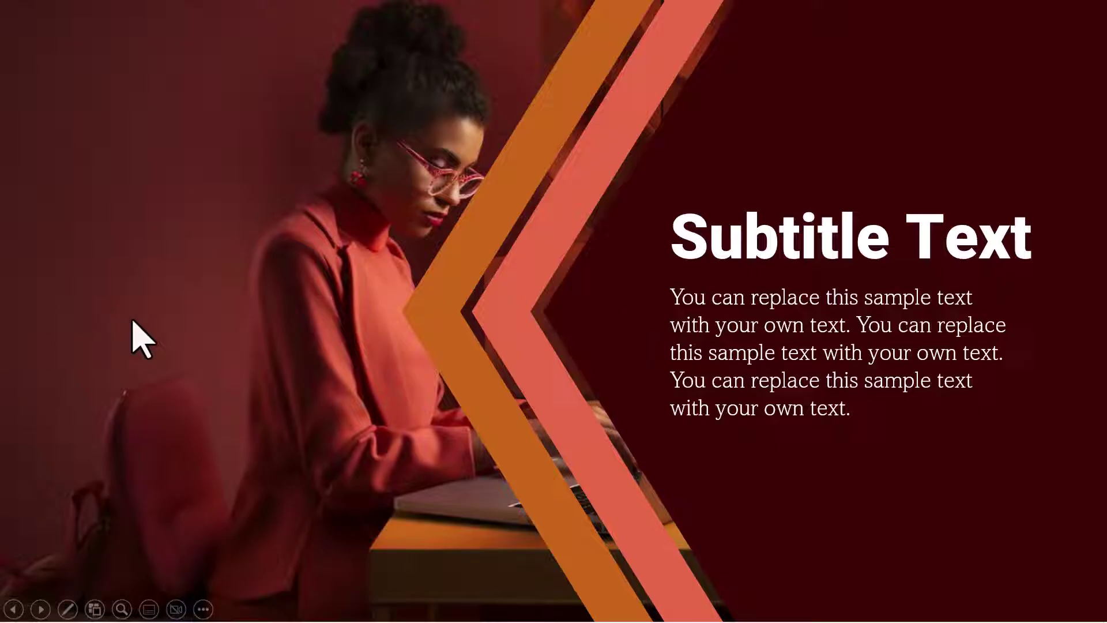
{"action": "key", "text": "Escape"}
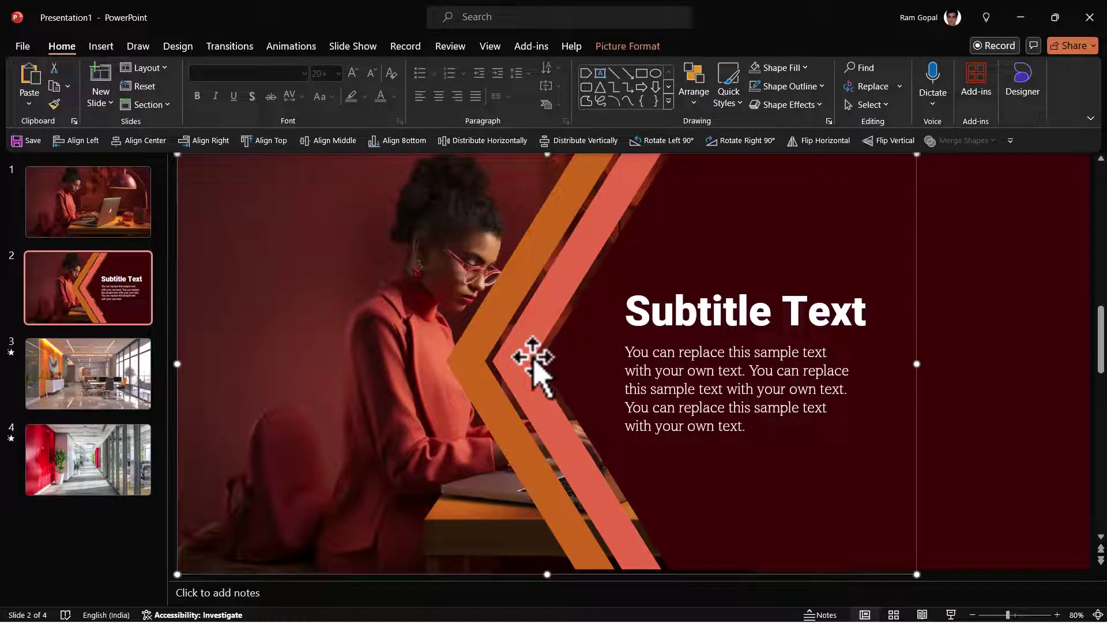
- Give the orange chevron 50% fill transparency in Format Shape
{"action": "left_click", "coordinate": [497, 315]}
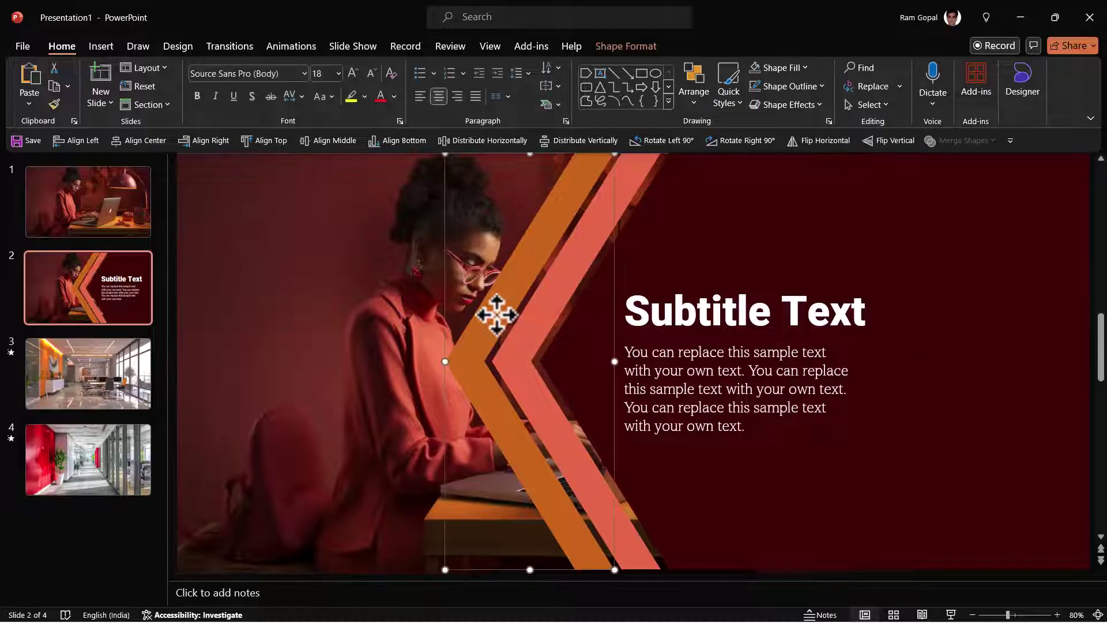
{"action": "right_click", "coordinate": [496, 315]}
{"action": "left_click", "coordinate": [542, 599]}
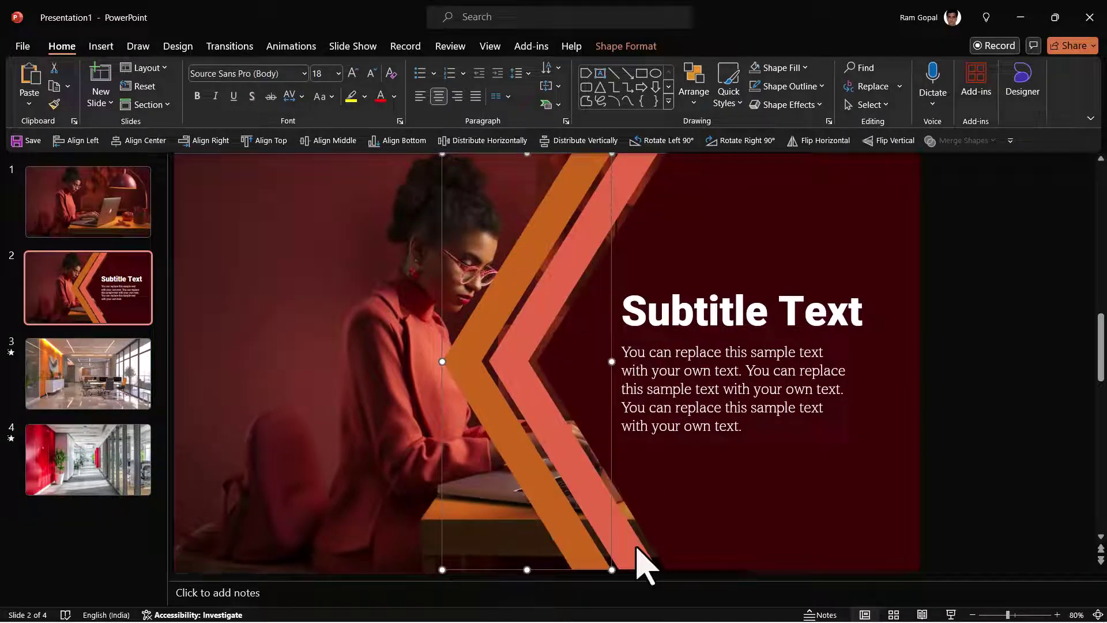
{"action": "left_click", "coordinate": [941, 251]}
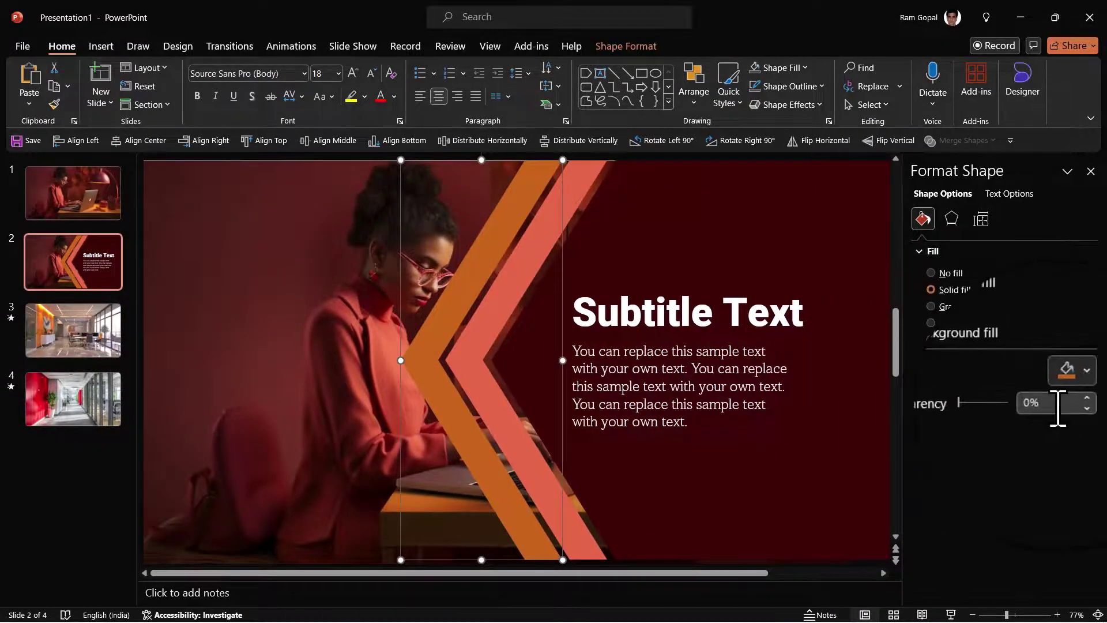
{"action": "key", "text": "Return"}
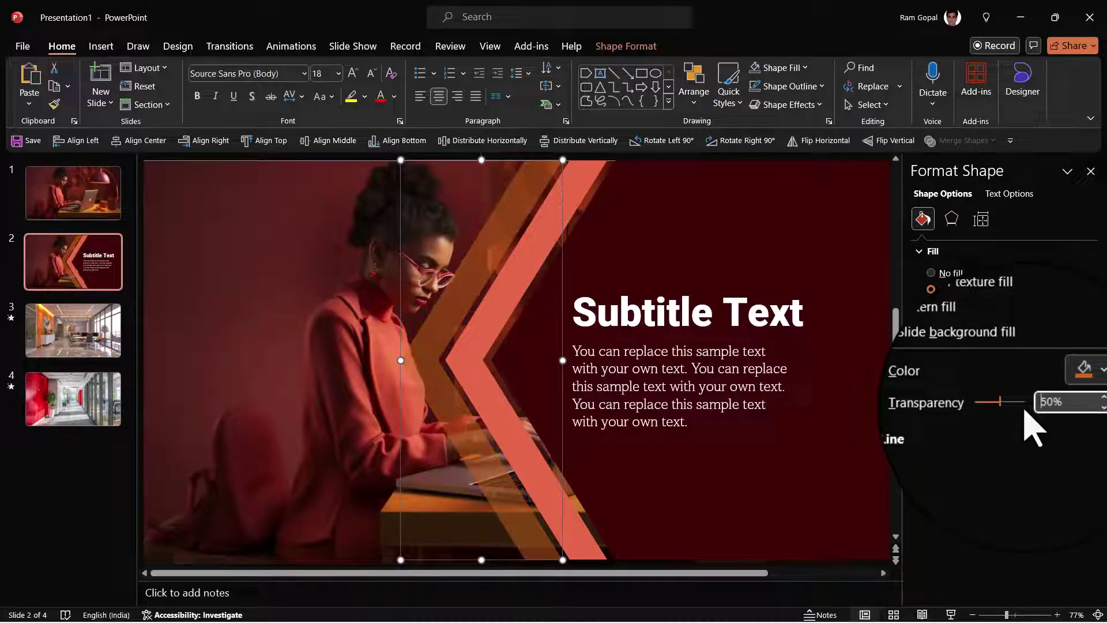
- Set the coral chevron to 30% and the maroon panel to 5% fill transparency
{"action": "left_click", "coordinate": [579, 259]}
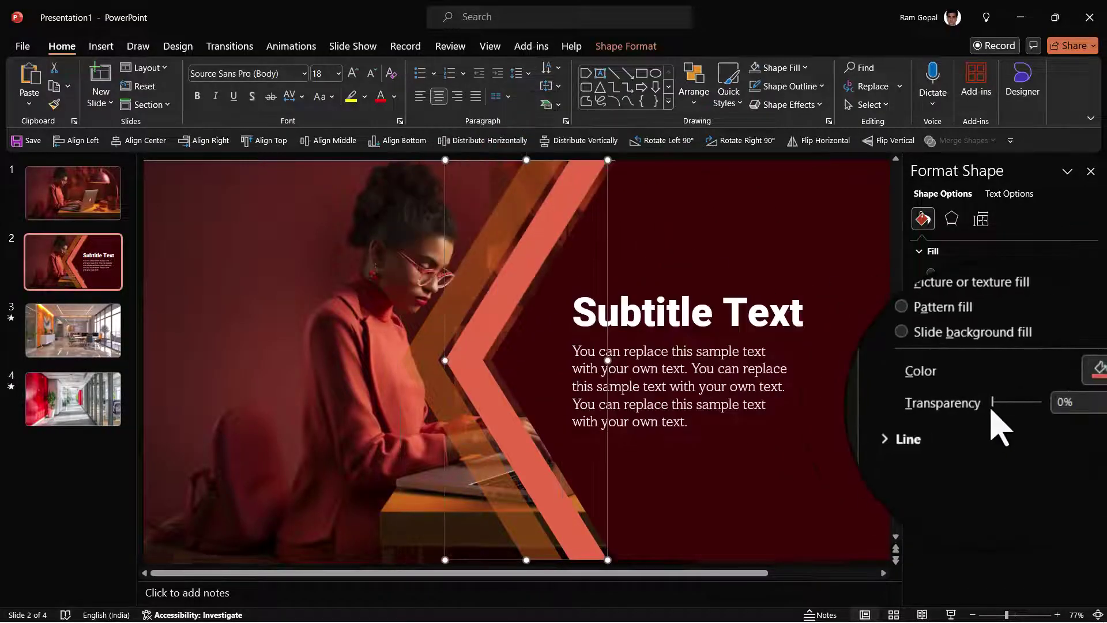
{"action": "double_click", "coordinate": [1046, 404]}
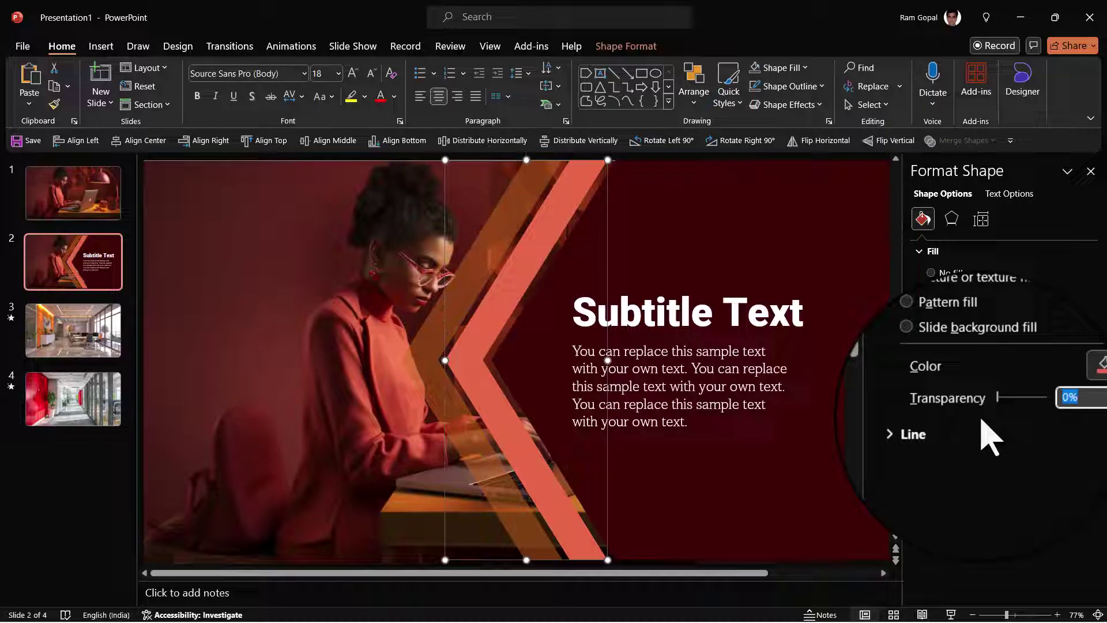
{"action": "type", "text": "30"}
{"action": "key", "text": "Return"}
{"action": "left_click", "coordinate": [724, 257]}
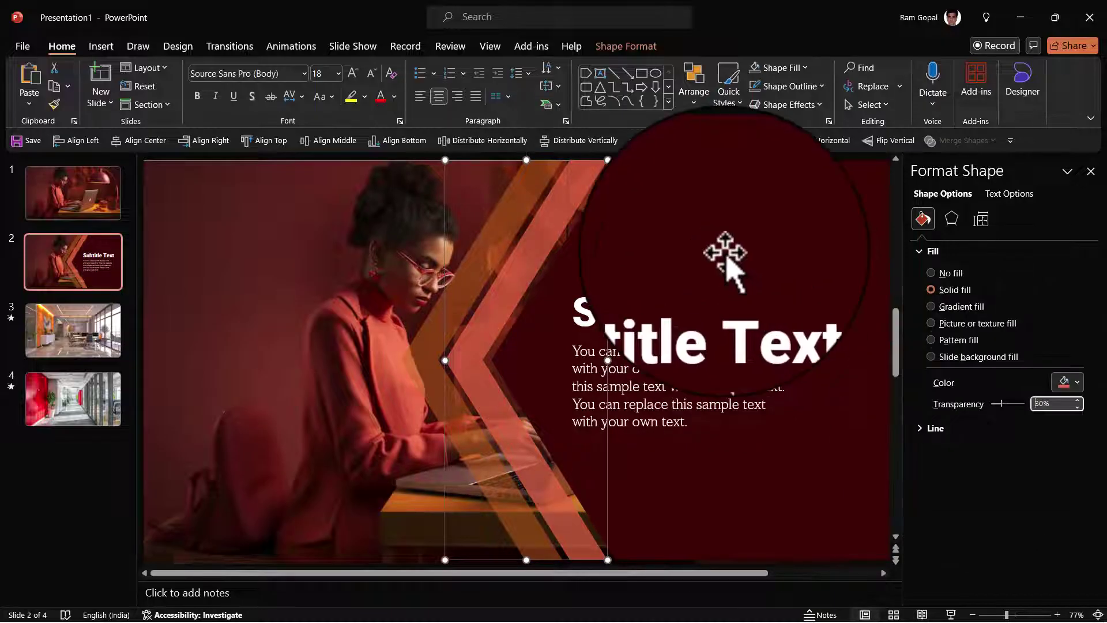
{"action": "double_click", "coordinate": [1046, 401]}
{"action": "type", "text": "5"}
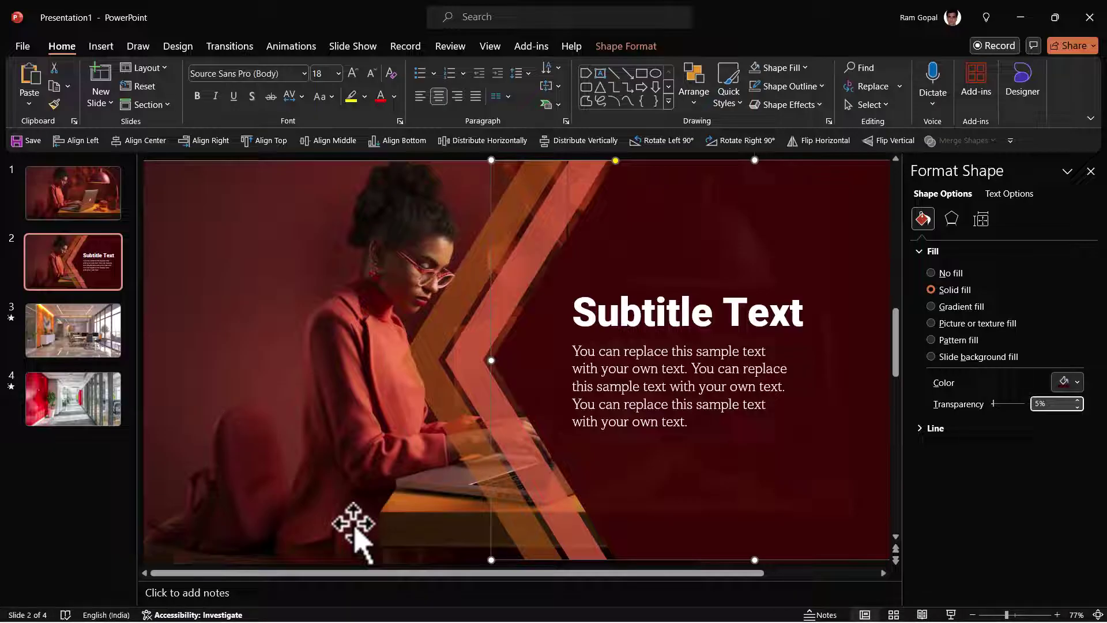
- Check each chevron's transparency, then select both chevrons together with the dark maroon panel
{"action": "left_click", "coordinate": [440, 218]}
{"action": "left_click", "coordinate": [691, 303]}
{"action": "left_click", "coordinate": [690, 375], "text": "shift"}
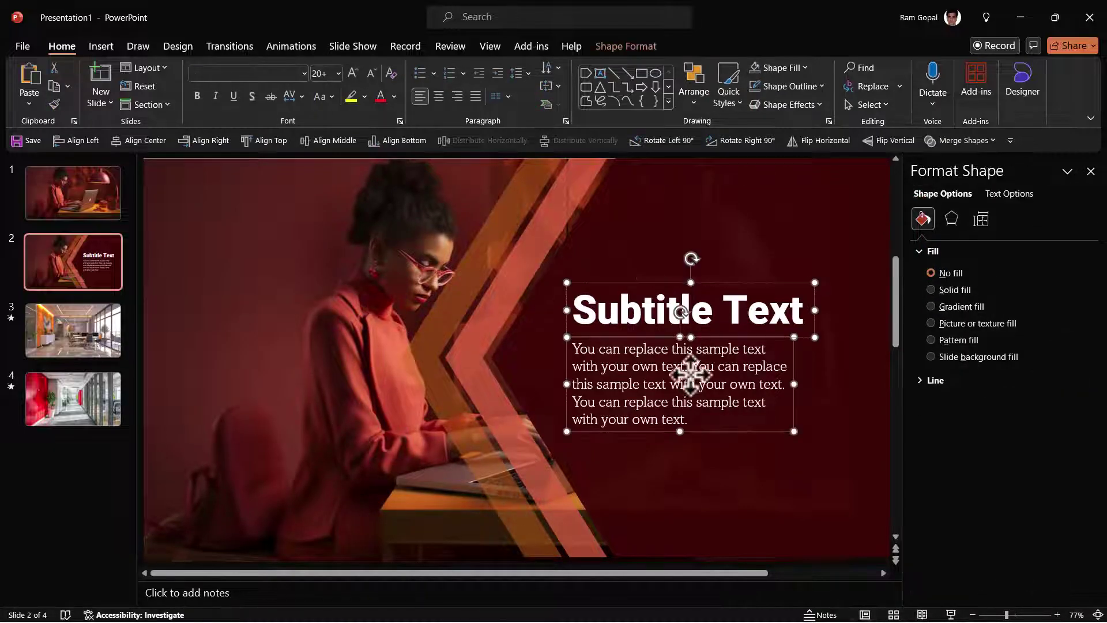
{"action": "left_click", "coordinate": [629, 232], "text": "shift"}
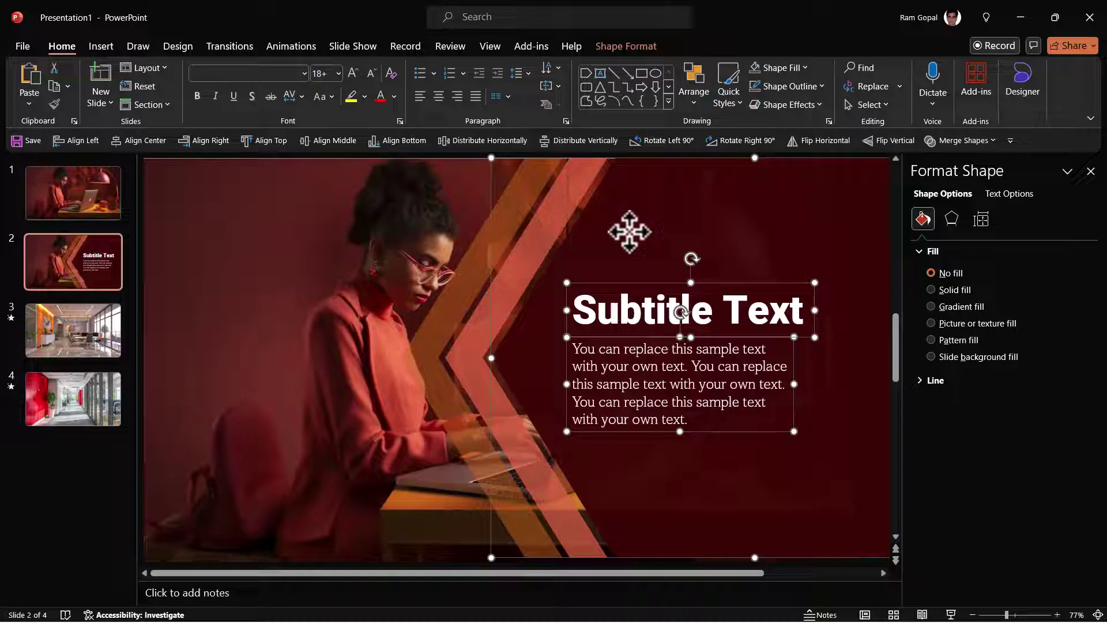
{"action": "left_click", "coordinate": [629, 232]}
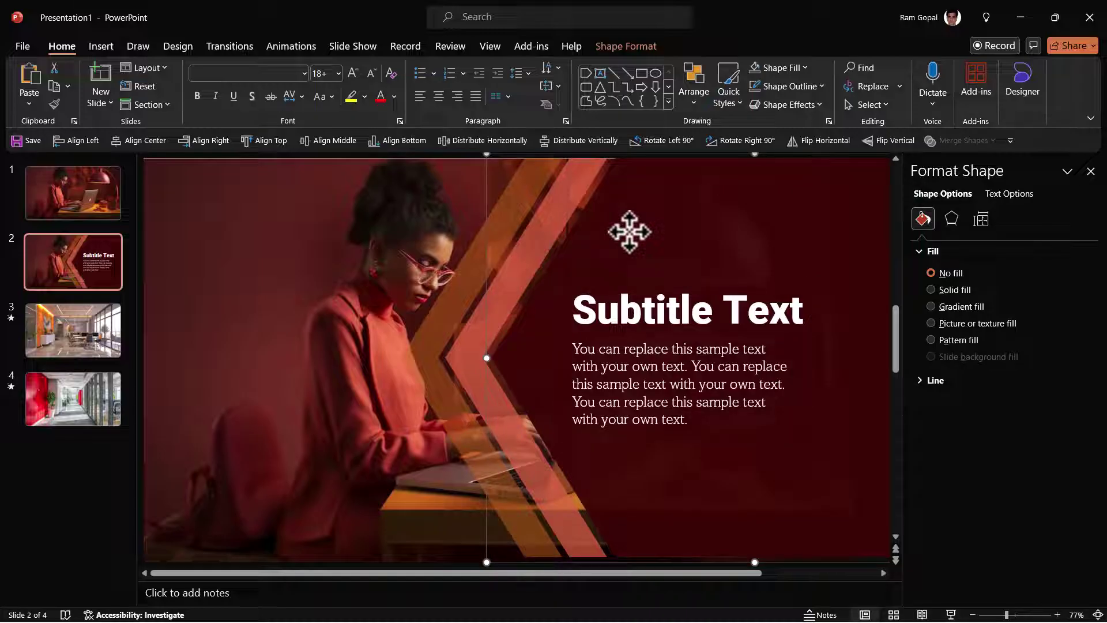
{"action": "left_click", "coordinate": [479, 264]}
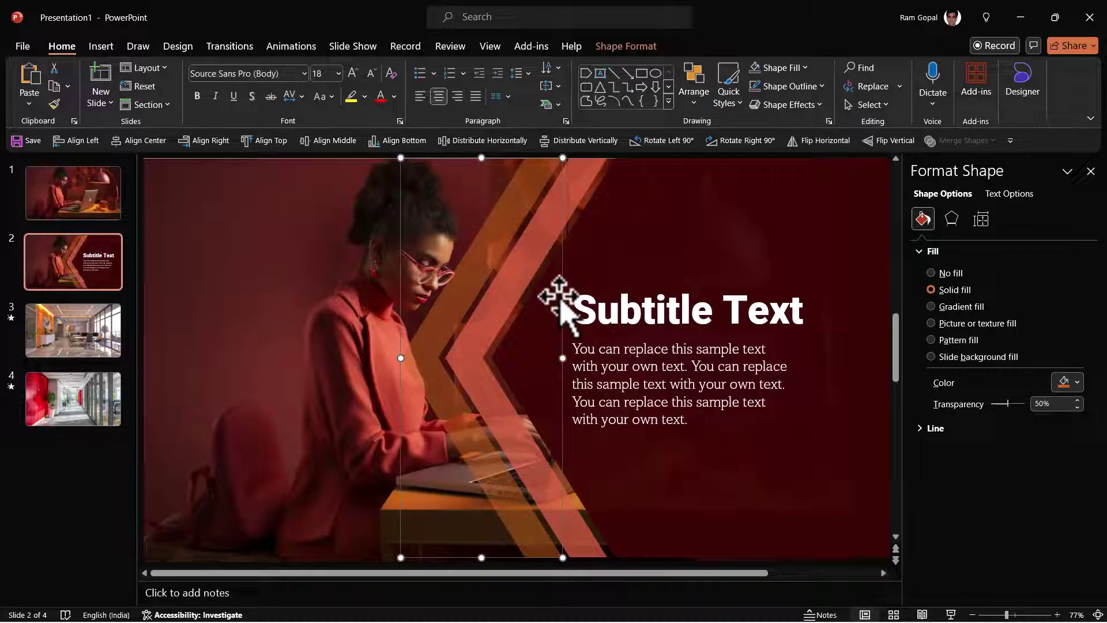
{"action": "left_click", "coordinate": [524, 263]}
{"action": "left_click", "coordinate": [649, 237], "text": "shift"}
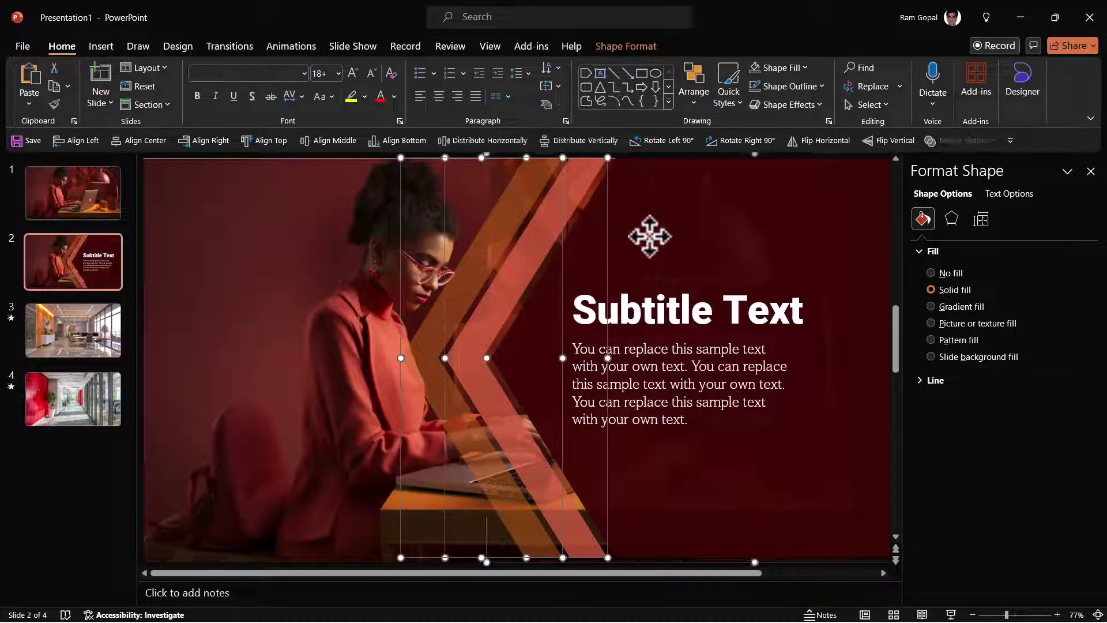
- Apply a Fly In from the Right lasting 0.75 seconds and show the Animation Pane
{"action": "left_click", "coordinate": [292, 46]}
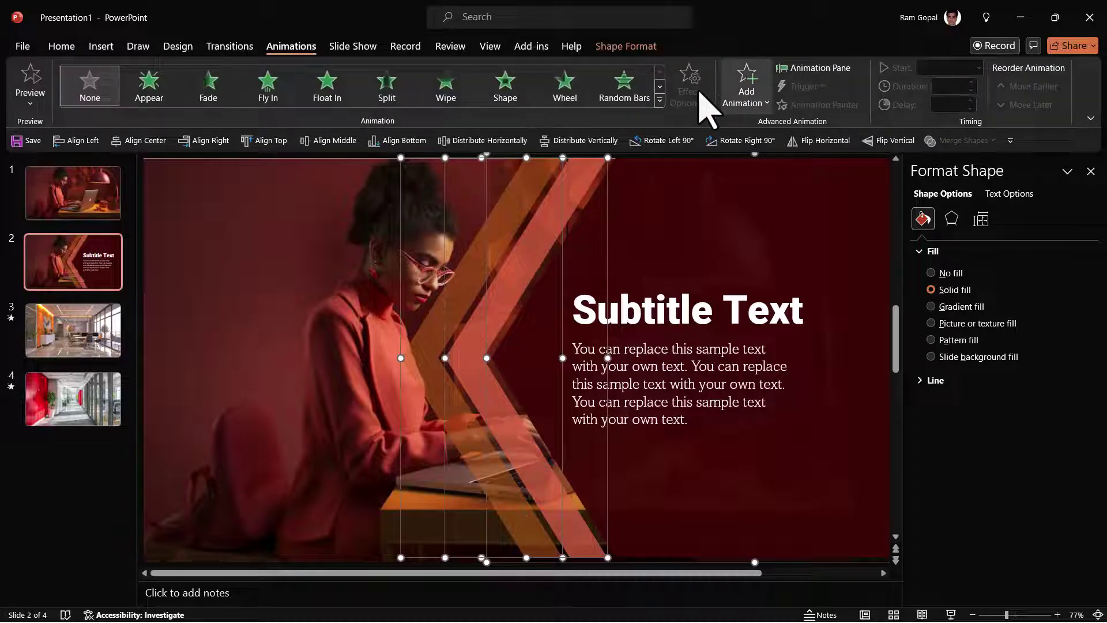
{"action": "left_click", "coordinate": [660, 100]}
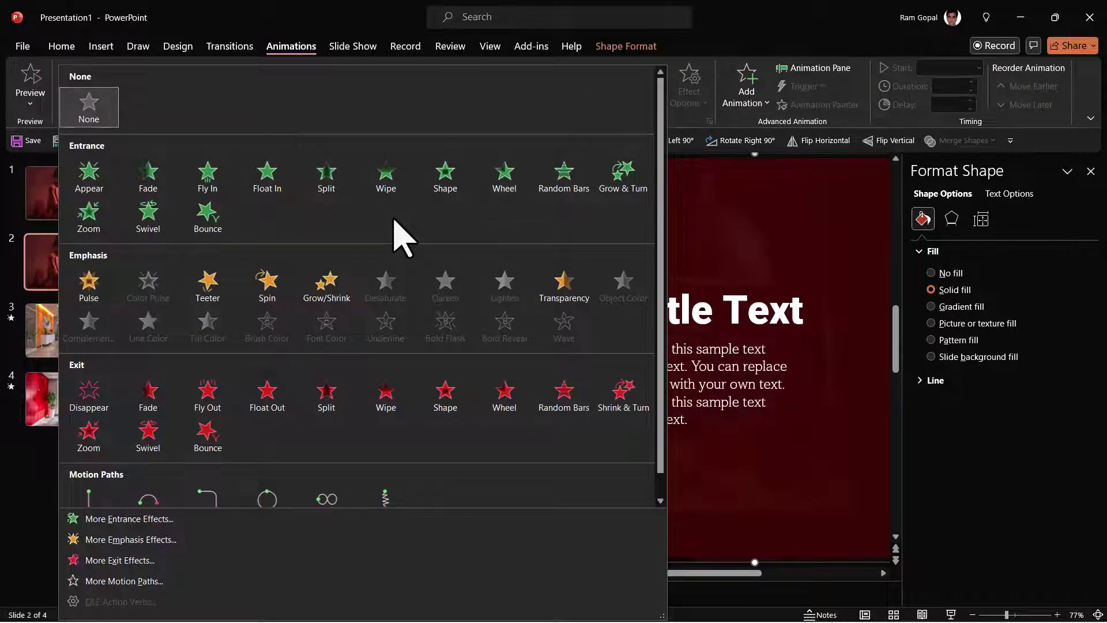
{"action": "left_click", "coordinate": [207, 172]}
{"action": "left_click", "coordinate": [701, 95]}
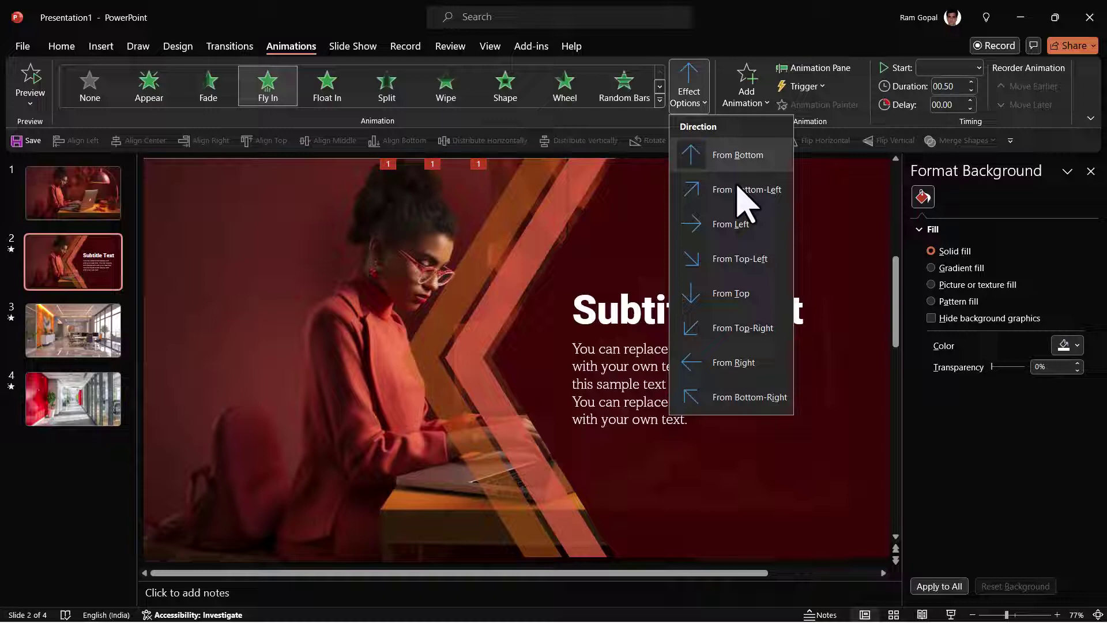
{"action": "left_click", "coordinate": [741, 362]}
{"action": "double_click", "coordinate": [958, 90]}
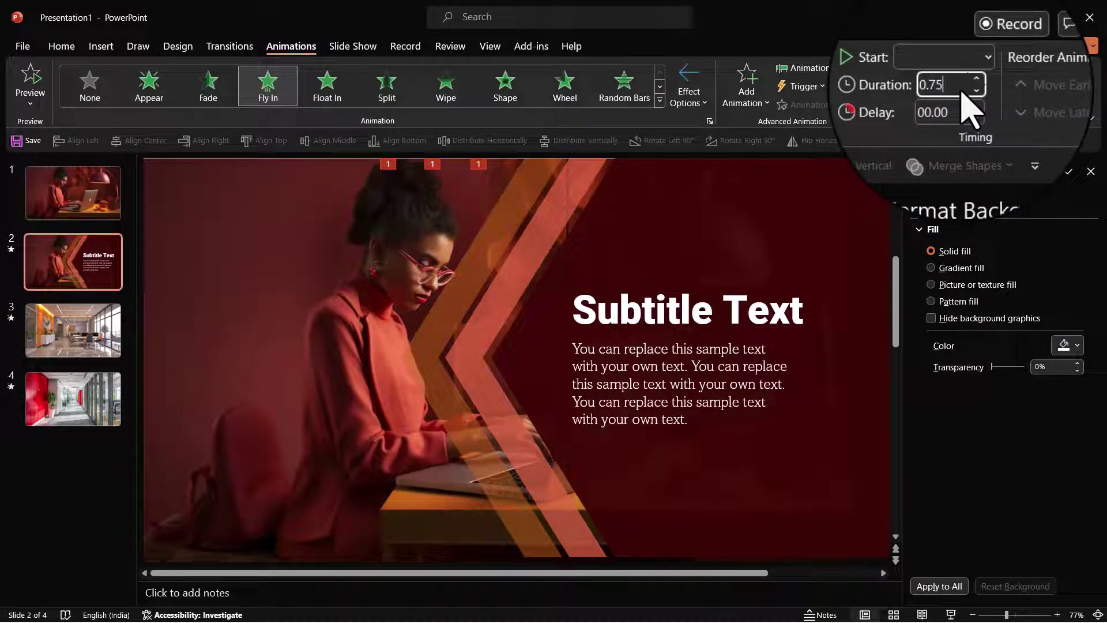
{"action": "left_click", "coordinate": [802, 68]}
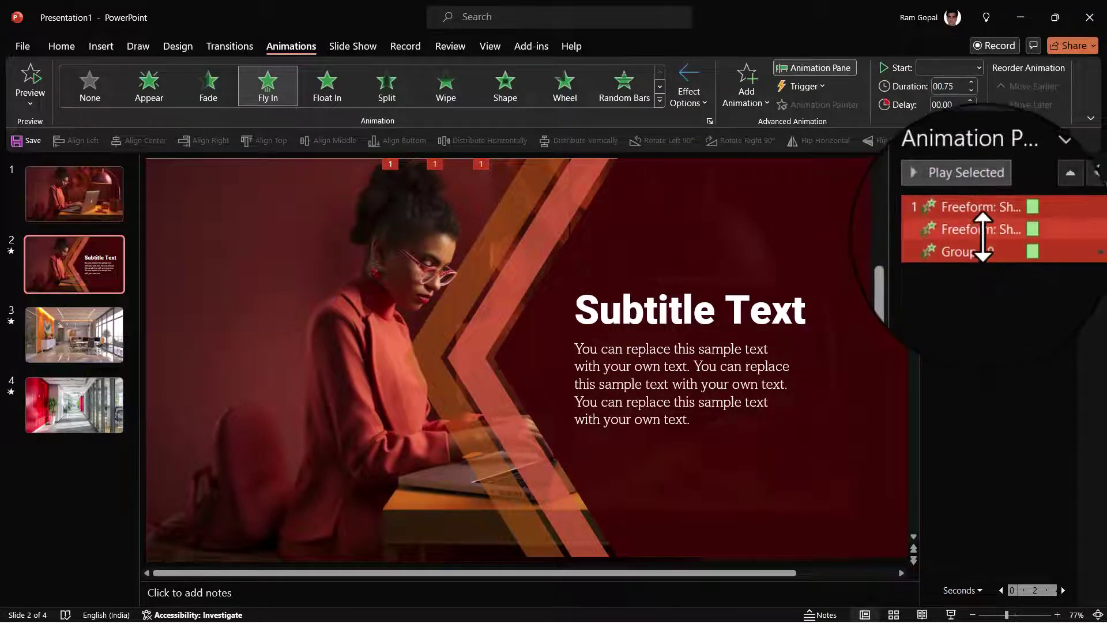
- Give the two chevron animations 0.1 and 0.2 second delays, playing With Previous
{"action": "left_click", "coordinate": [985, 230]}
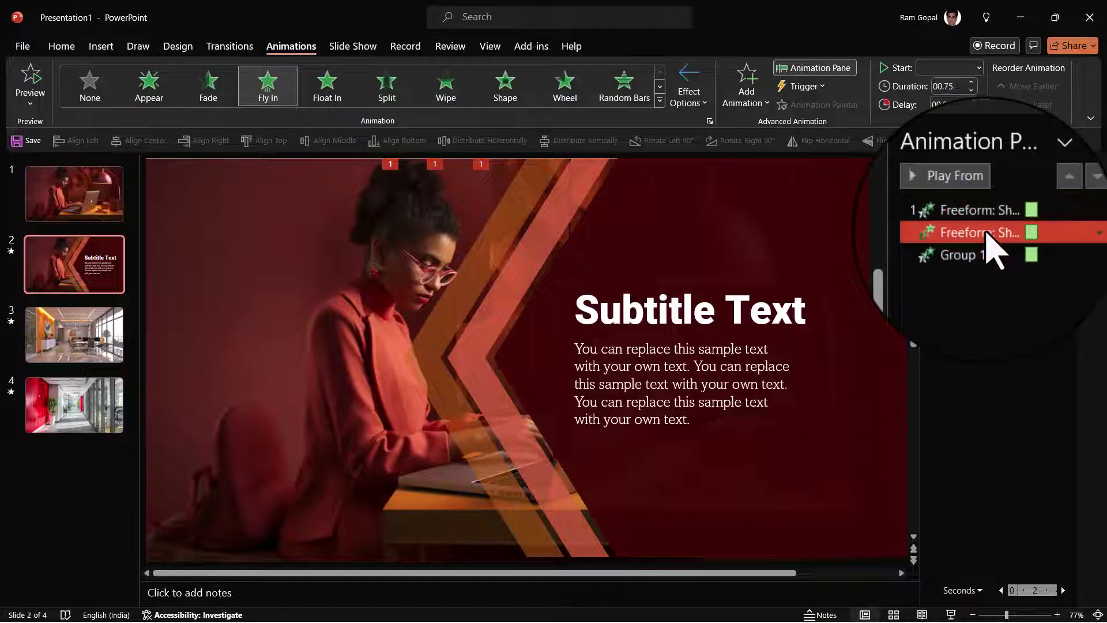
{"action": "left_click", "coordinate": [956, 106]}
{"action": "key", "text": "Return"}
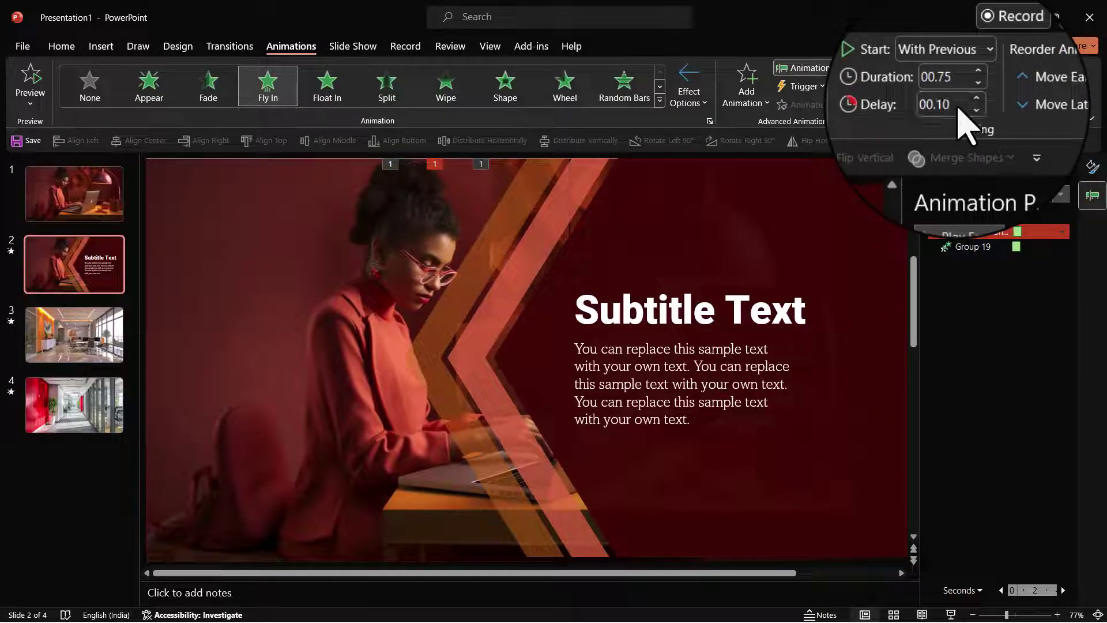
{"action": "left_click", "coordinate": [971, 247]}
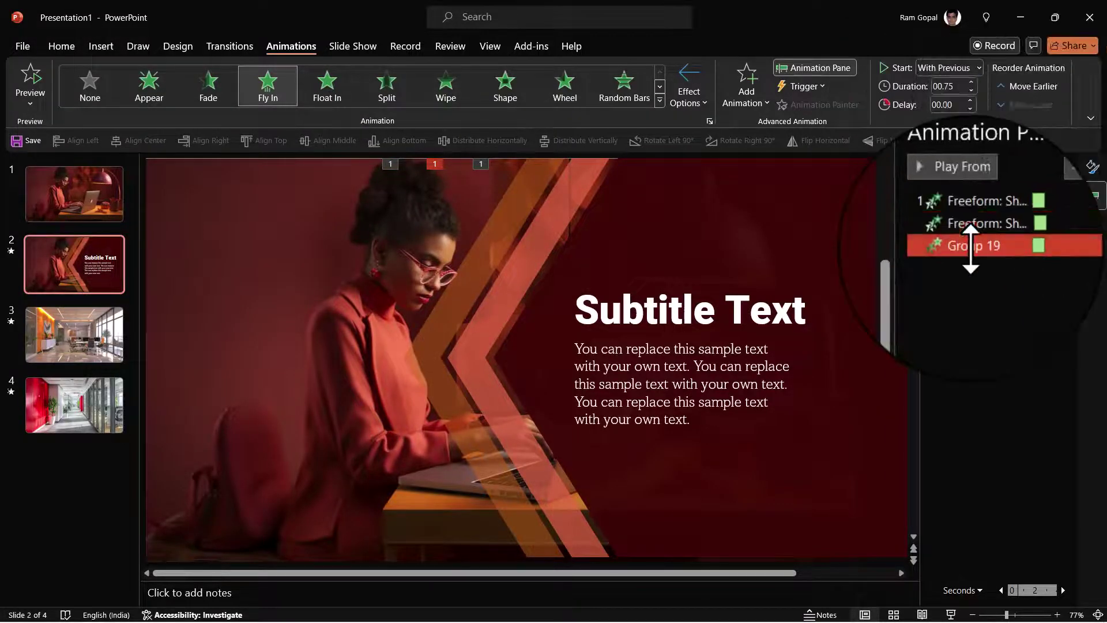
{"action": "left_click", "coordinate": [959, 105]}
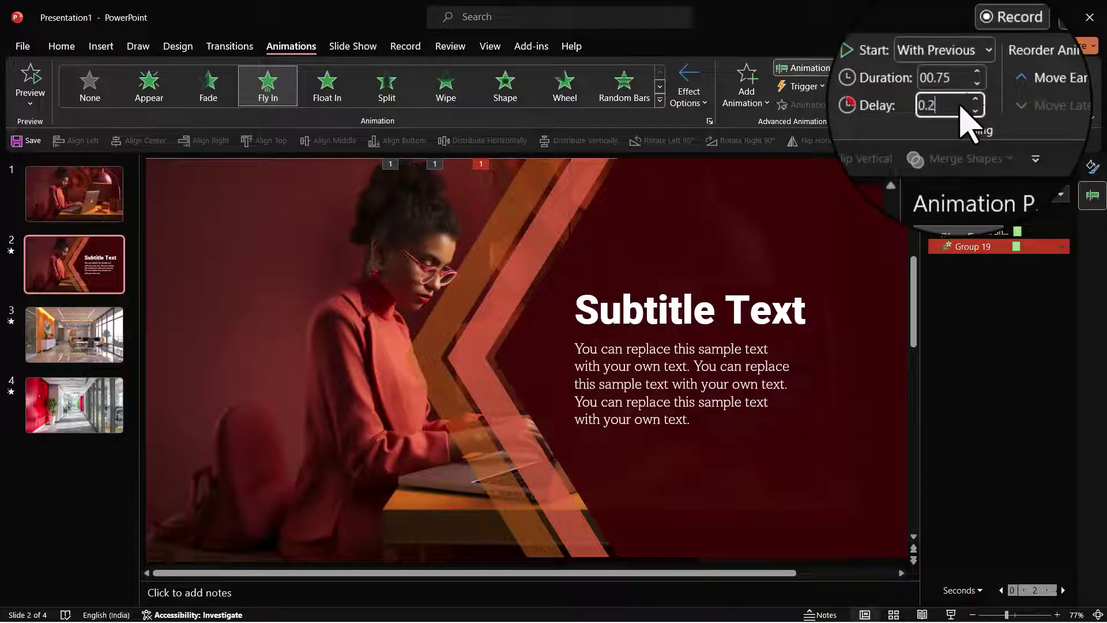
{"action": "key", "text": "Return"}
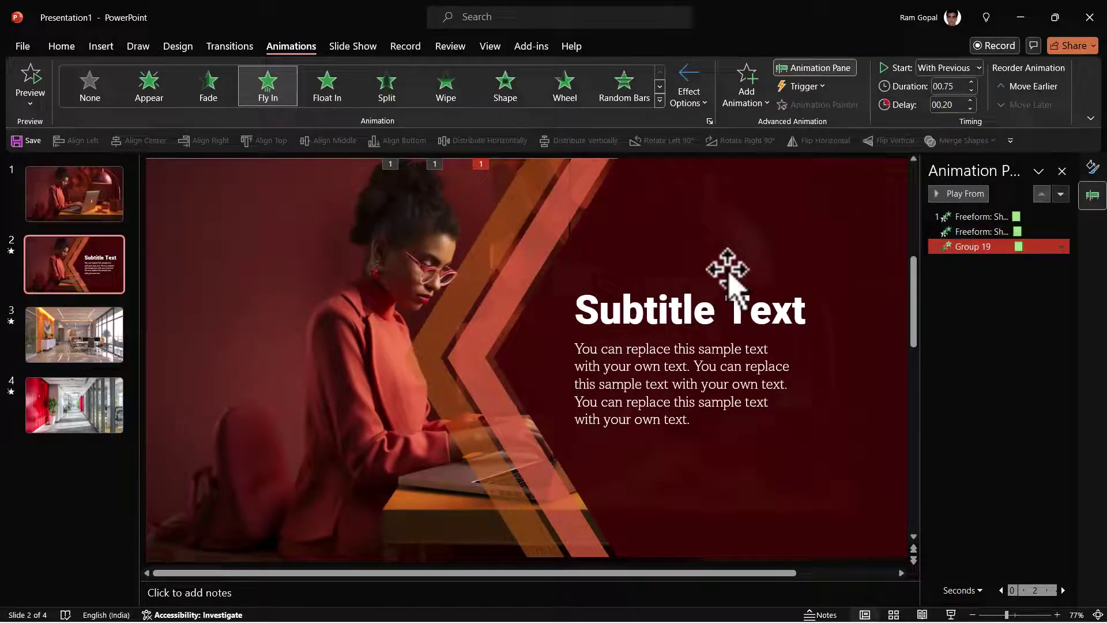
- Add a 0.5-second bounce end to all three Fly In effects
{"action": "left_click", "coordinate": [997, 217]}
{"action": "left_click", "coordinate": [997, 247], "text": "shift"}
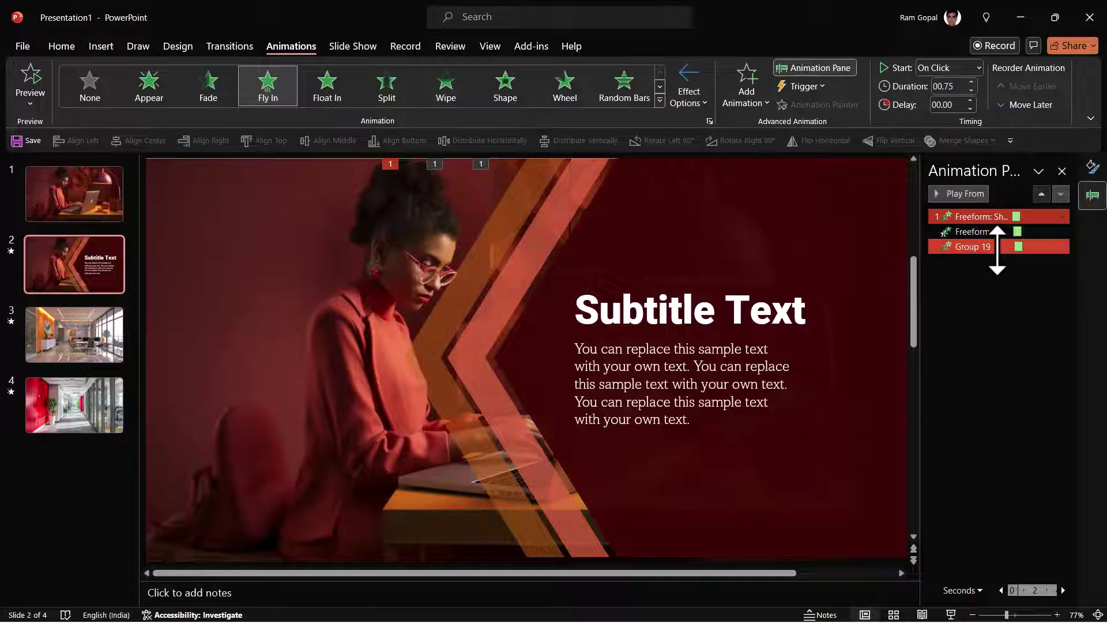
{"action": "left_click", "coordinate": [1061, 247]}
{"action": "left_click", "coordinate": [1017, 313]}
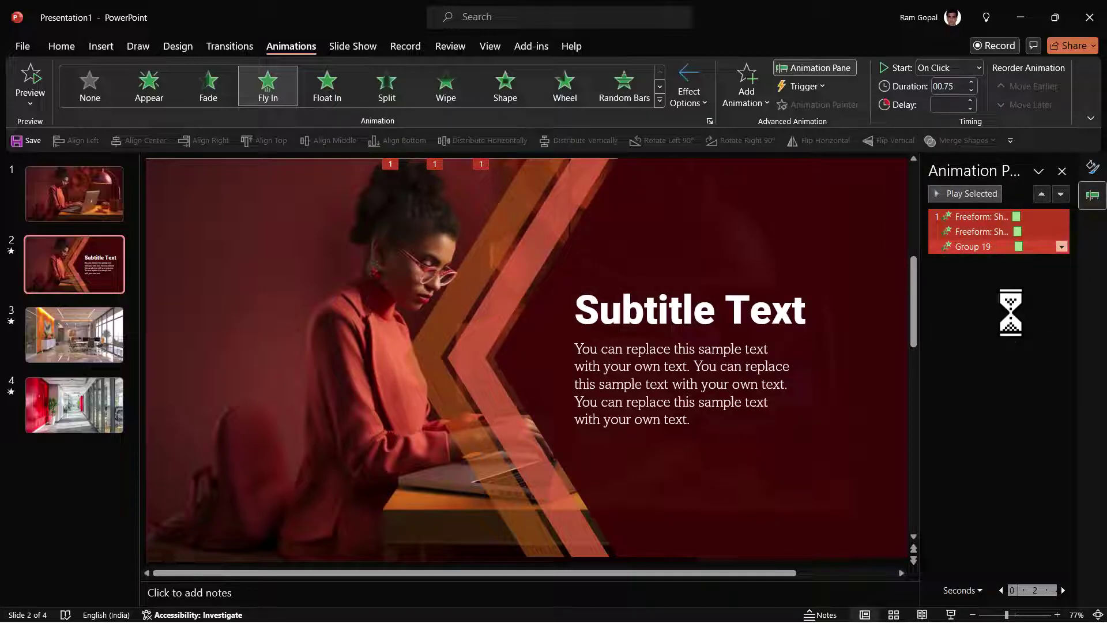
{"action": "left_click_drag", "start_coordinate": [518, 304], "coordinate": [538, 303]}
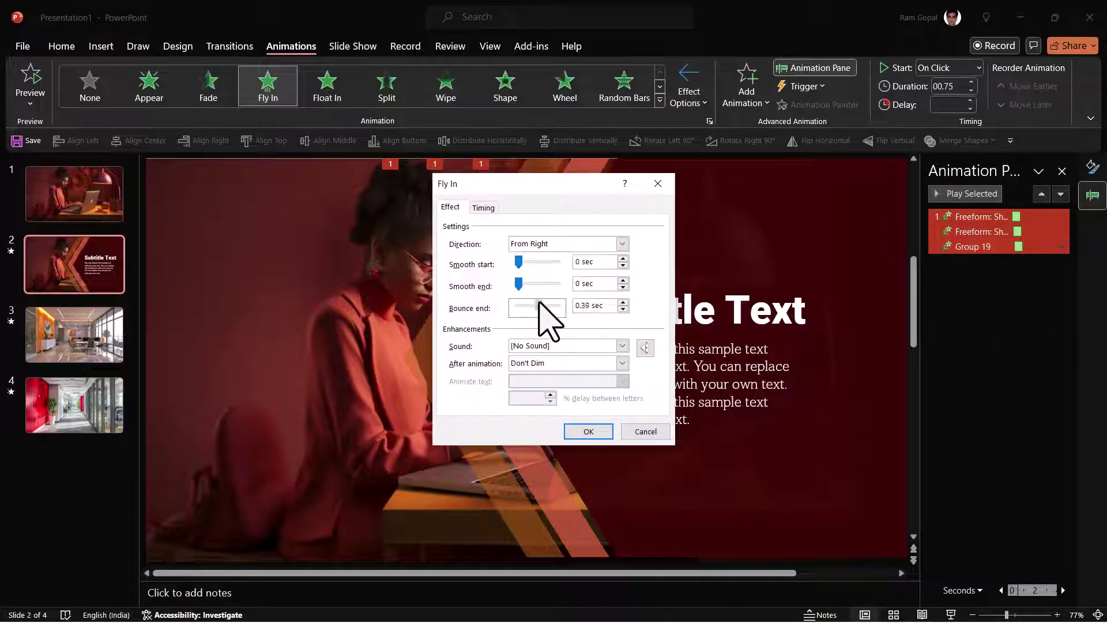
{"action": "left_click", "coordinate": [588, 431]}
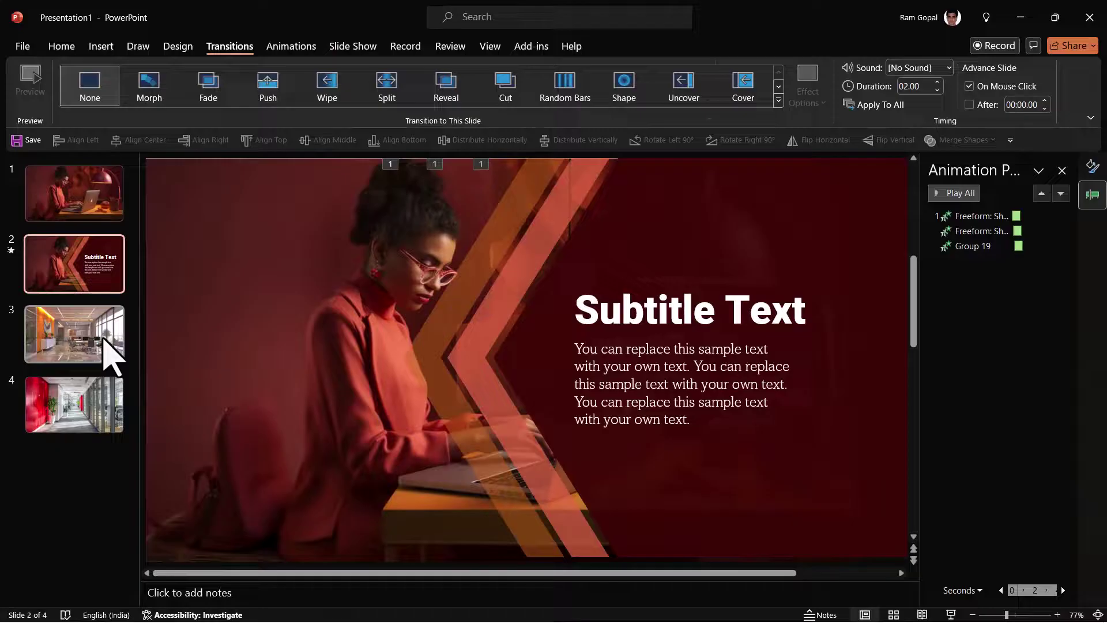
- Apply a From Right Push transition to slides 3 and 4, then return to slide 2
{"action": "left_click", "coordinate": [110, 346]}
{"action": "left_click", "coordinate": [102, 416], "text": "shift"}
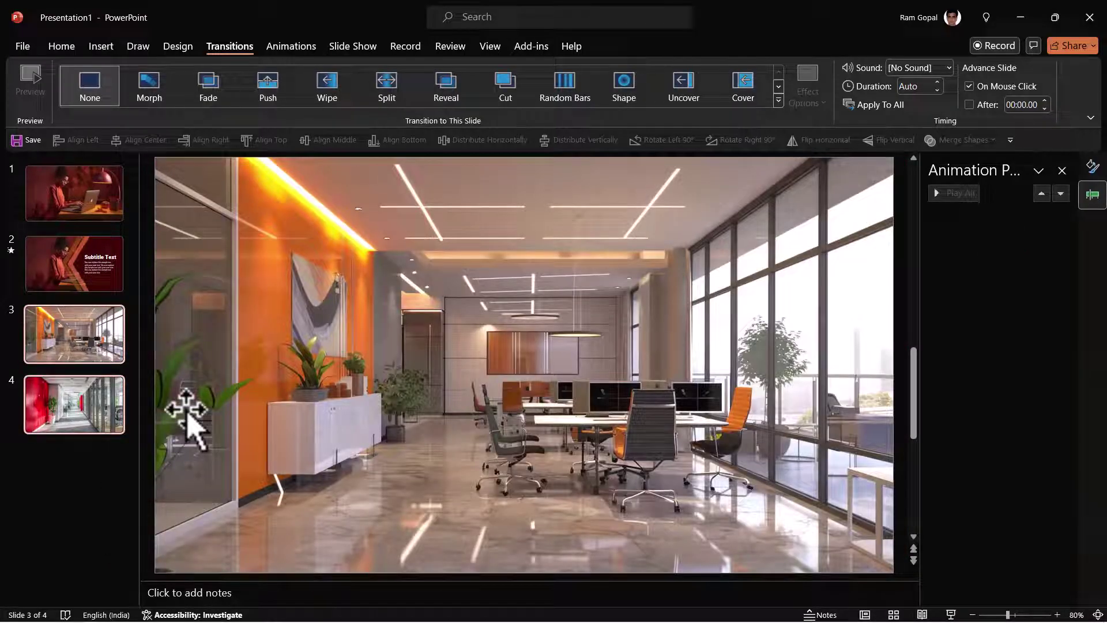
{"action": "left_click", "coordinate": [262, 88]}
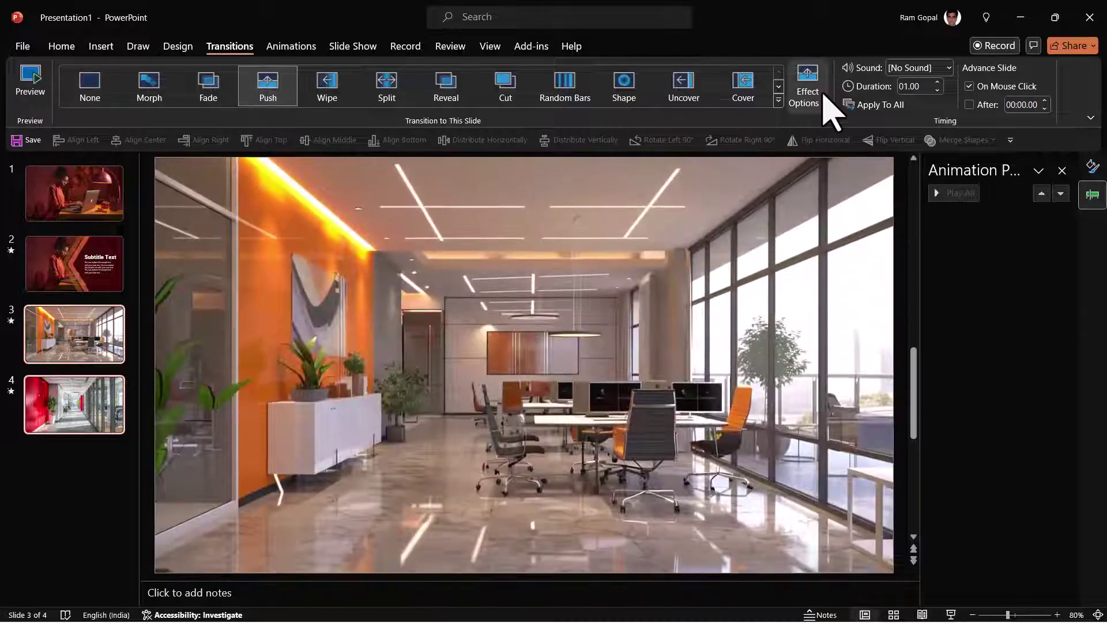
{"action": "left_click", "coordinate": [823, 95]}
{"action": "left_click", "coordinate": [850, 208]}
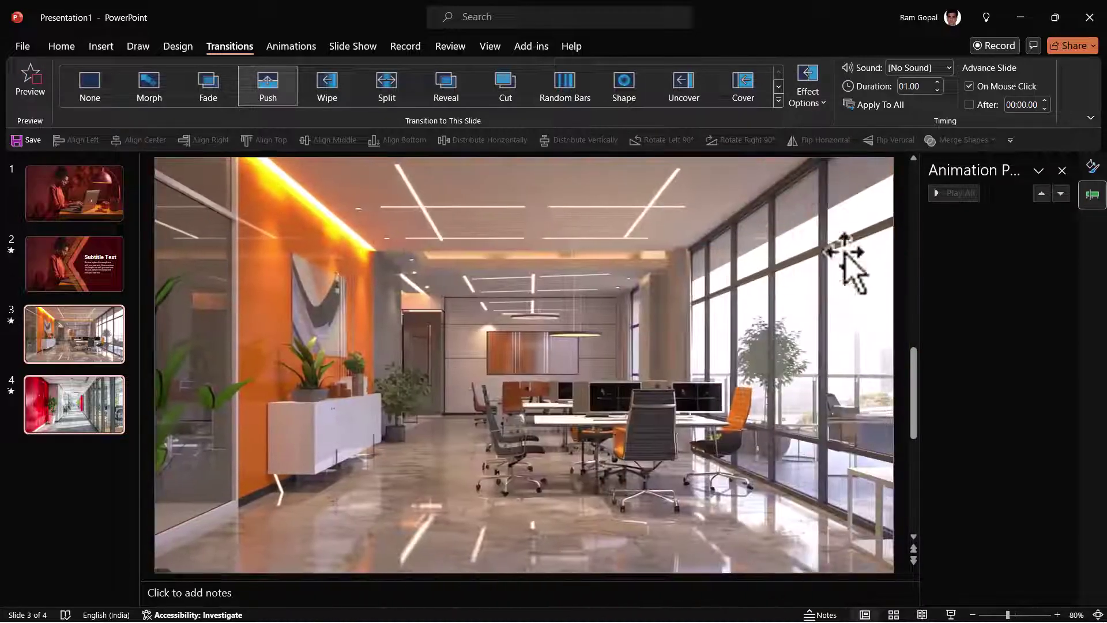
{"action": "left_click", "coordinate": [47, 277]}
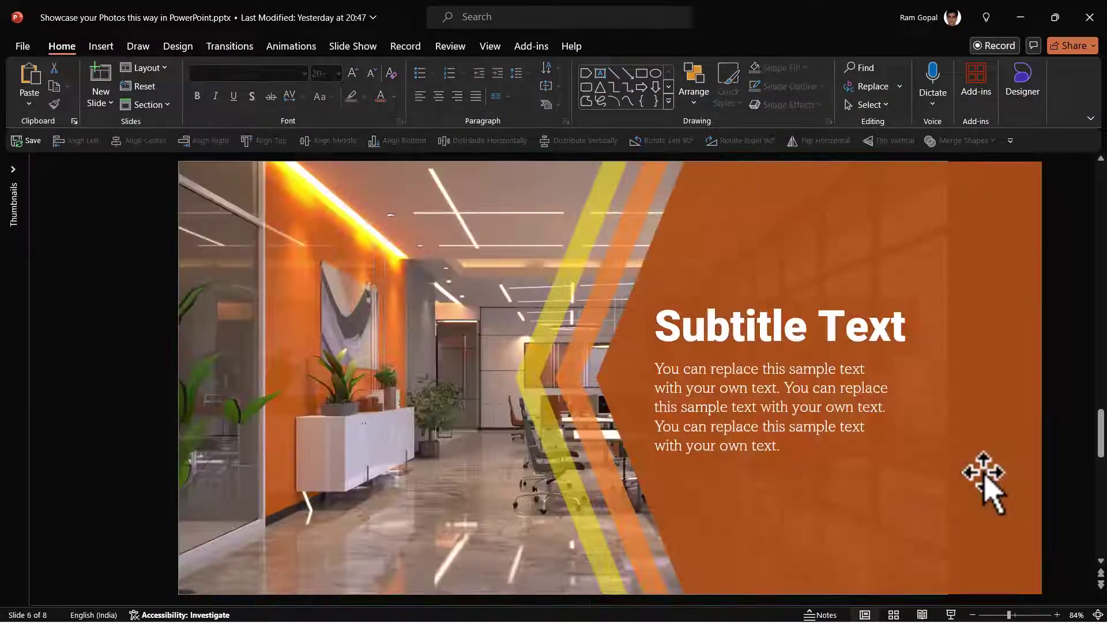
- Scroll from slide 6 to slide 7, then switch to the PowerPoint Mastery Program pricing page
{"action": "scroll", "coordinate": [986, 482], "scroll_direction": "down", "scroll_amount": 1}
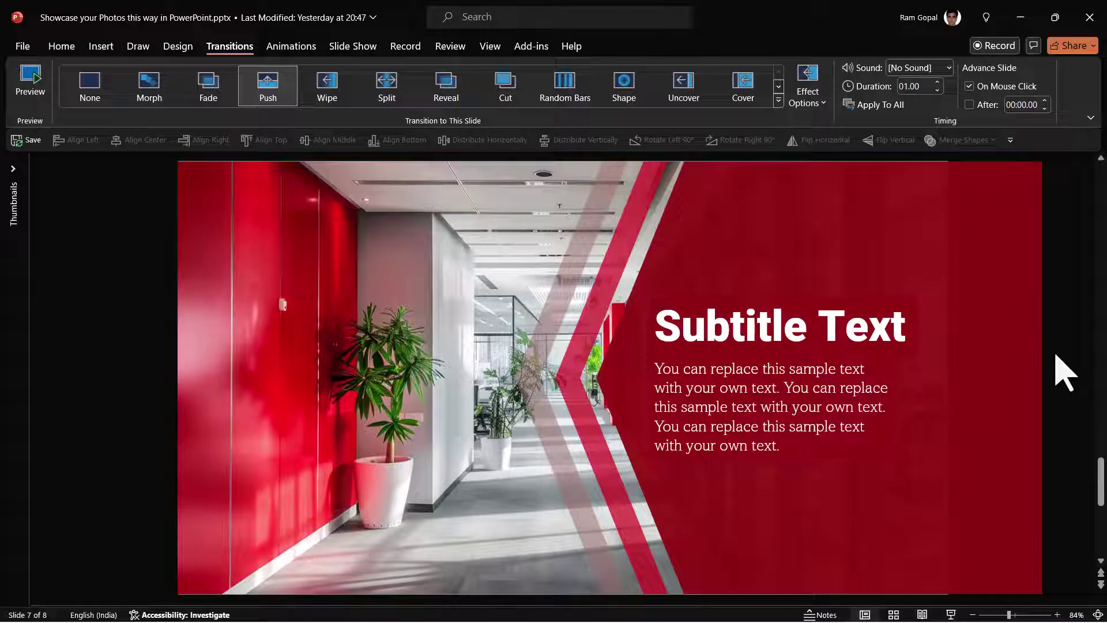
{"action": "key", "text": "alt+Tab"}
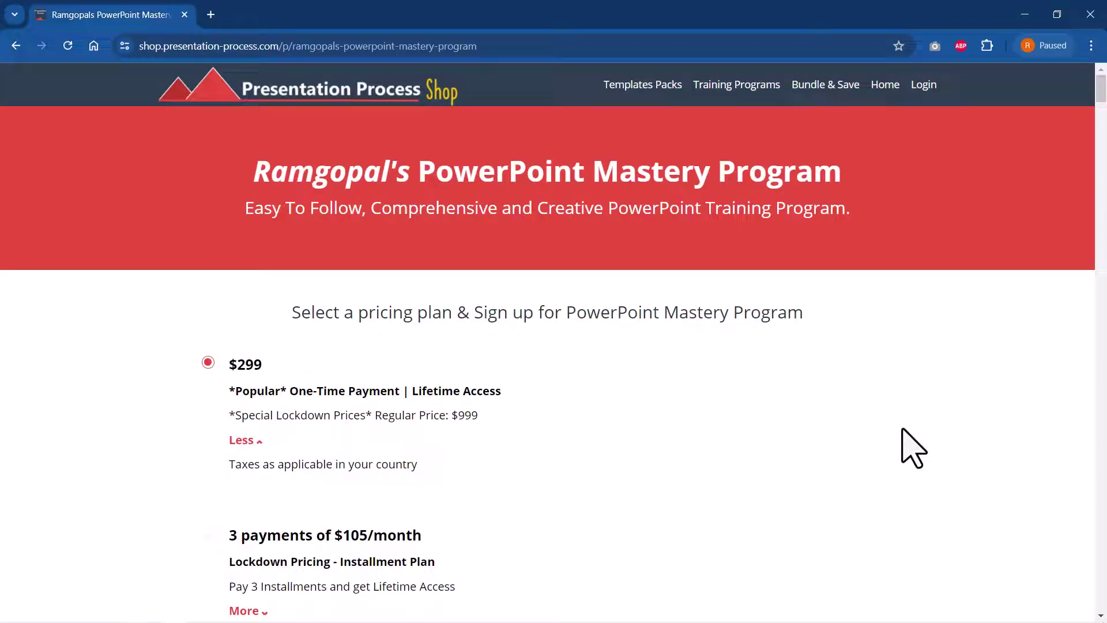